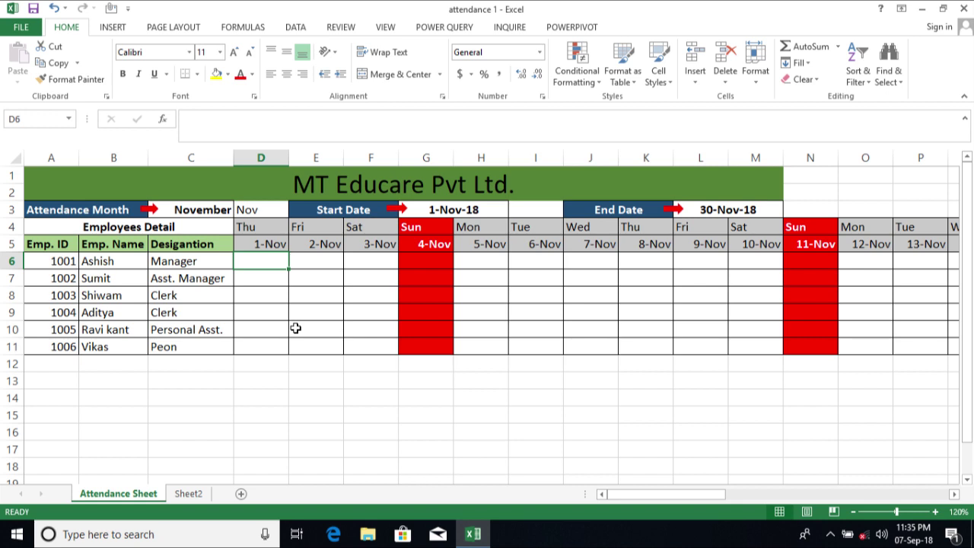
# Step: Make a copy of the Attendance Sheet placed before Sheet2 using Move or Copy
pyautogui.rightClick(110, 503)
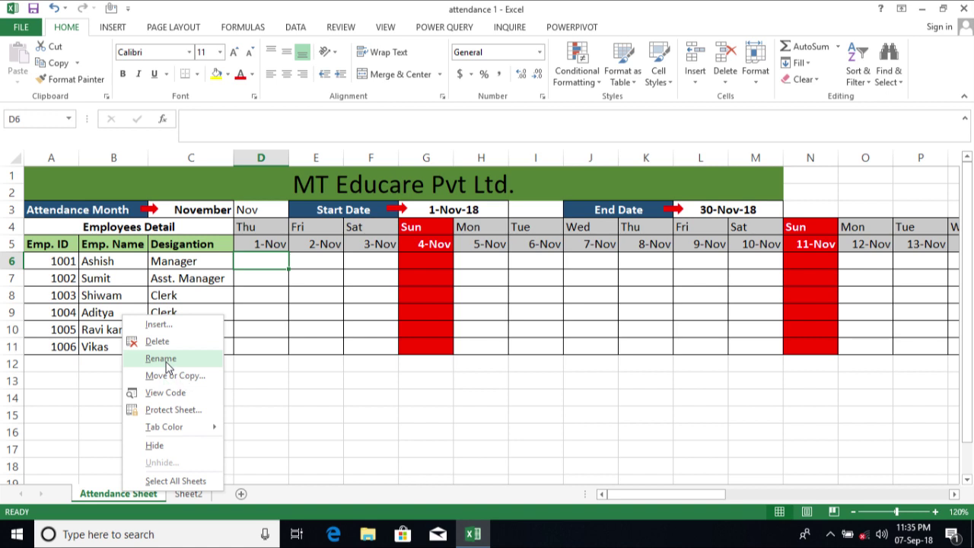
pyautogui.click(171, 375)
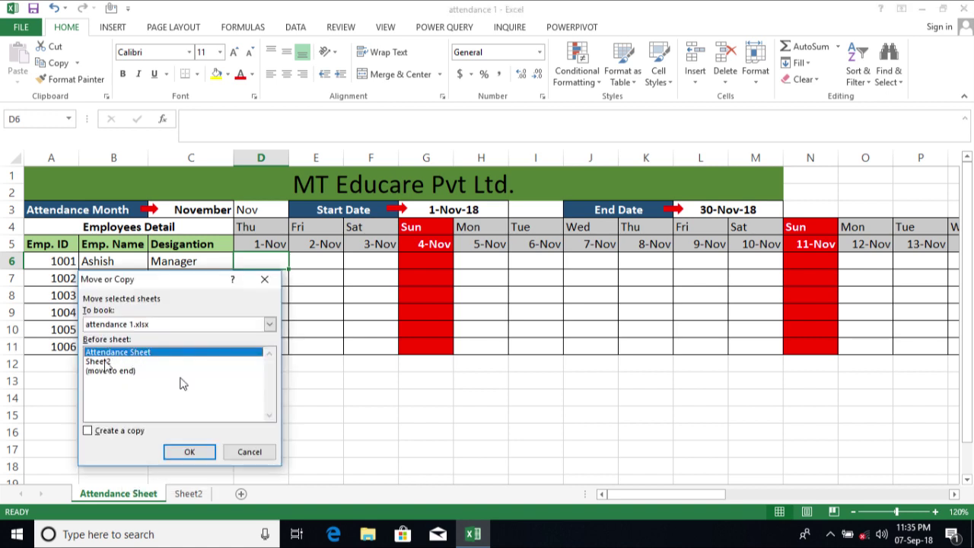
pyautogui.click(99, 362)
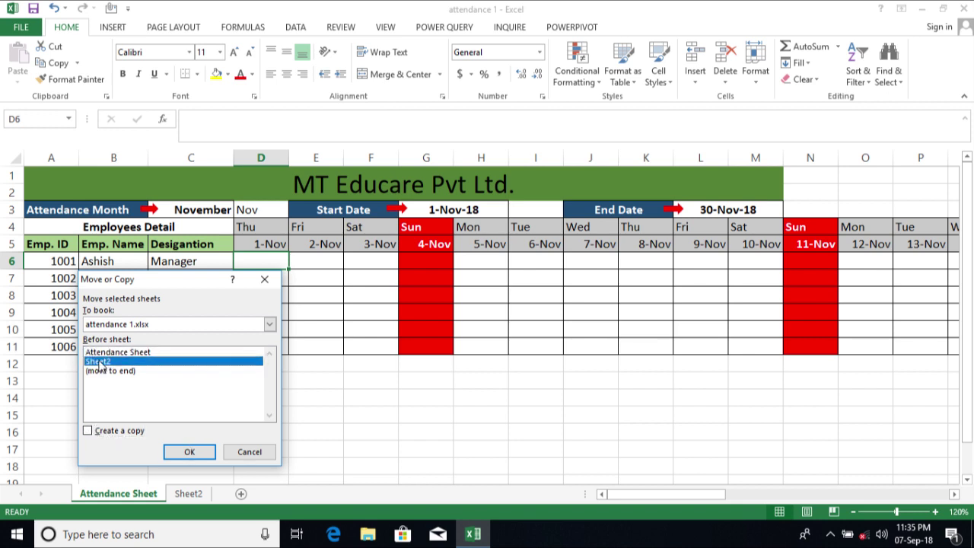
pyautogui.click(191, 452)
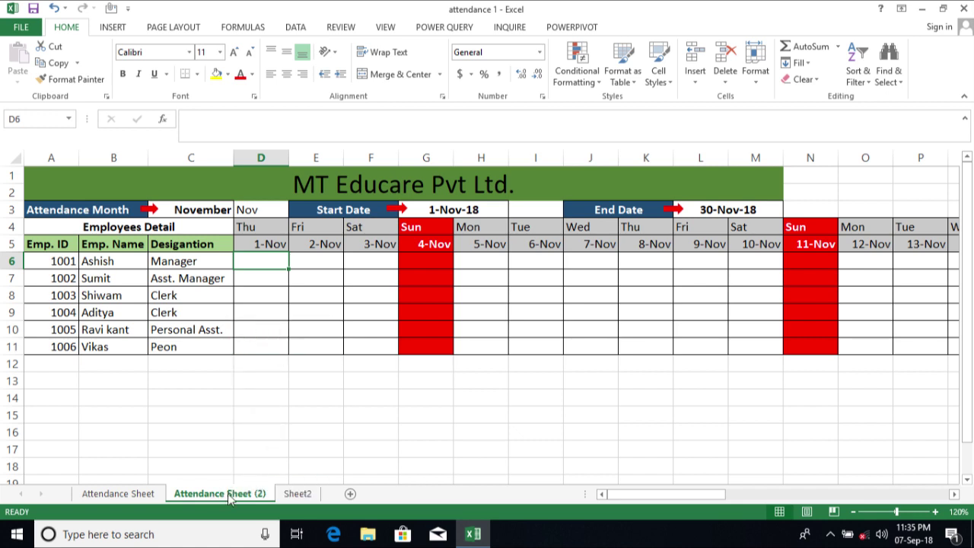
pyautogui.click(280, 364)
# Step: Rename the copied sheet to Jan
pyautogui.write('J')
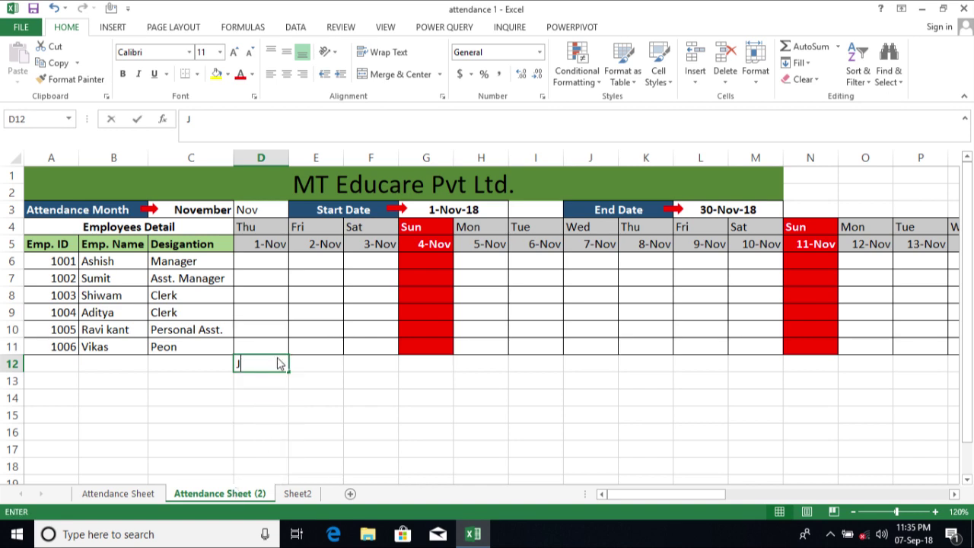
pyautogui.rightClick(235, 491)
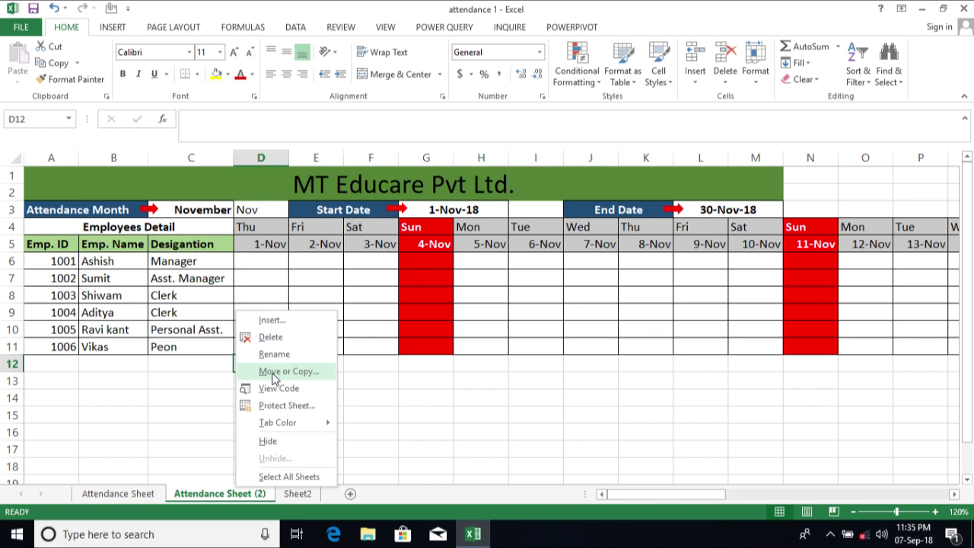
pyautogui.click(274, 353)
pyautogui.write('Jan')
pyautogui.press('Return')
# Step: Set the Jan sheet's attendance month in C3 to January and start marking P in D6
pyautogui.click(213, 209)
pyautogui.click(274, 358)
pyautogui.click(199, 207)
pyautogui.click(240, 210)
pyautogui.click(240, 210)
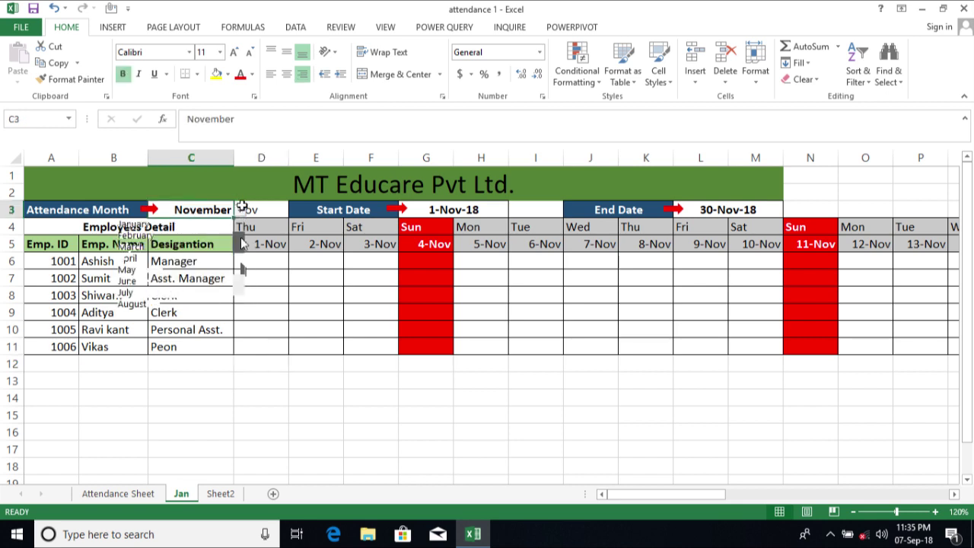
pyautogui.click(241, 209)
pyautogui.click(240, 209)
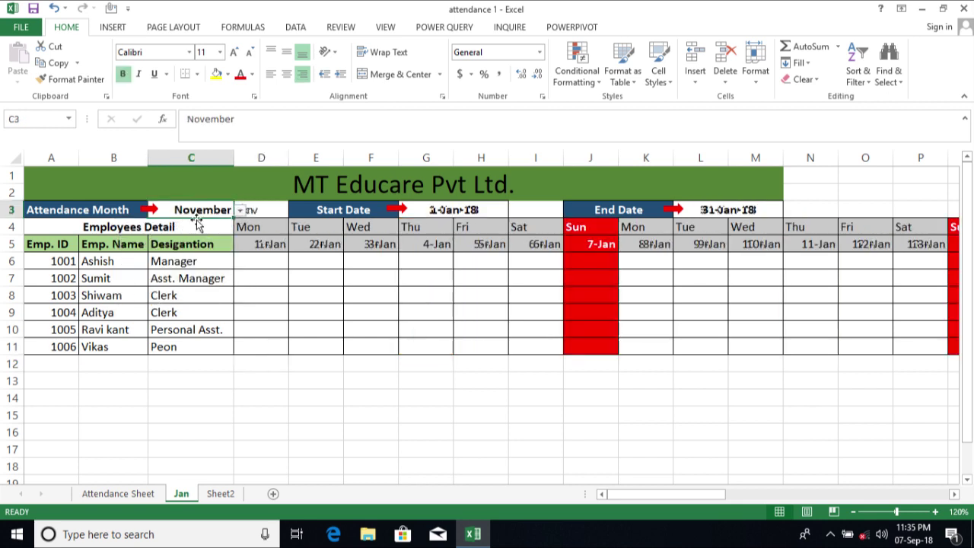
pyautogui.press('Right')
pyautogui.write('Jan')
pyautogui.click(259, 264)
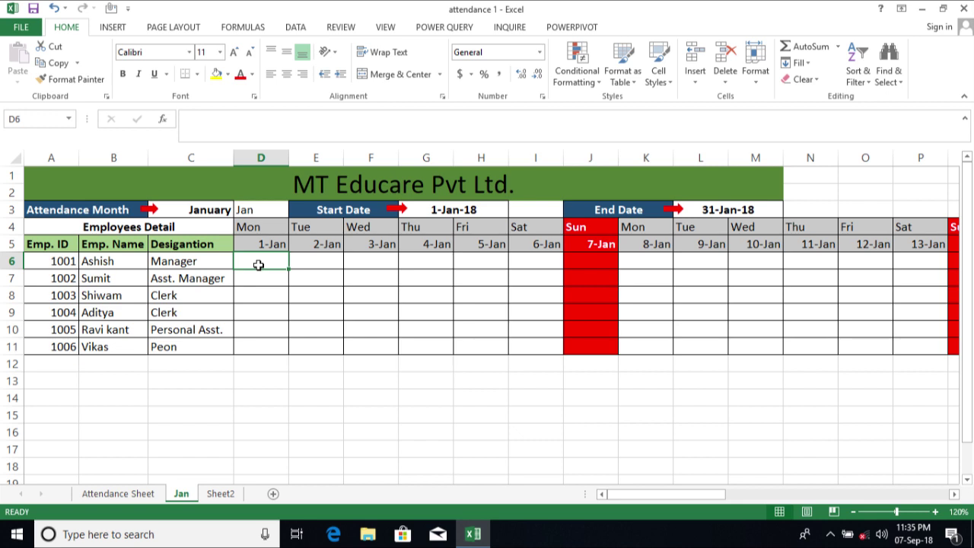
pyautogui.write('P')
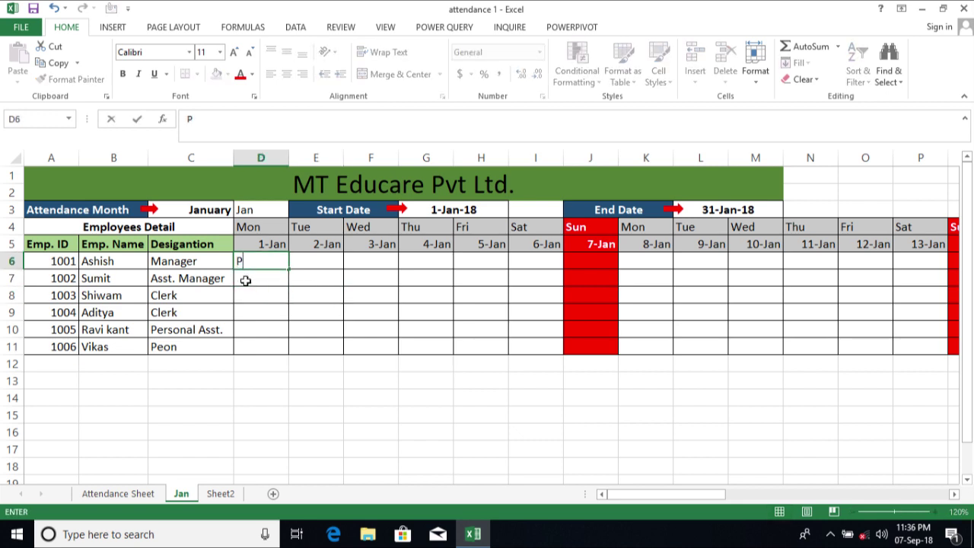
# Step: Enter P marks for all six employees on 1-Jan to 3-Jan, with an A in E7
pyautogui.press('Return')
pyautogui.write('P')
pyautogui.press('Return')
pyautogui.press('Return')
pyautogui.press('Return')
pyautogui.press('Up')
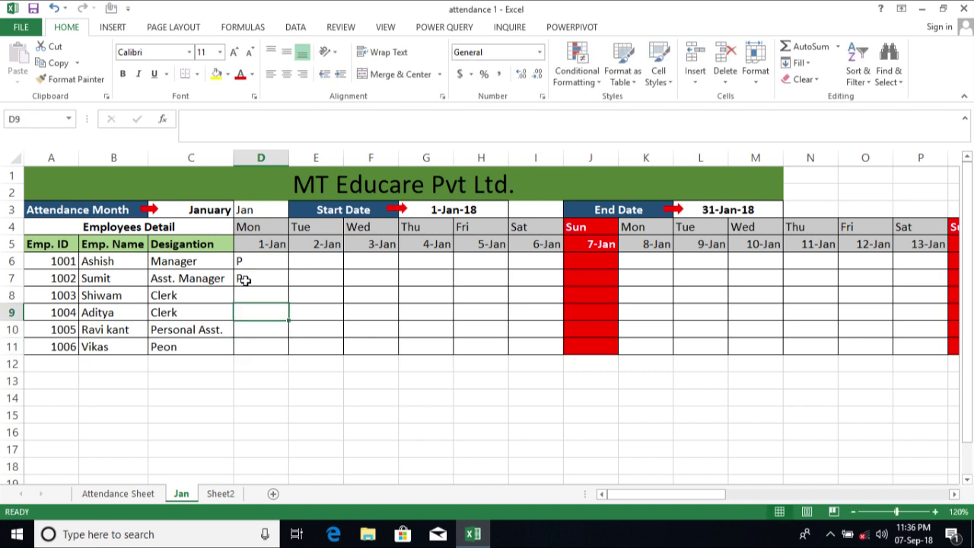
pyautogui.press('Up')
pyautogui.write('P P P P')
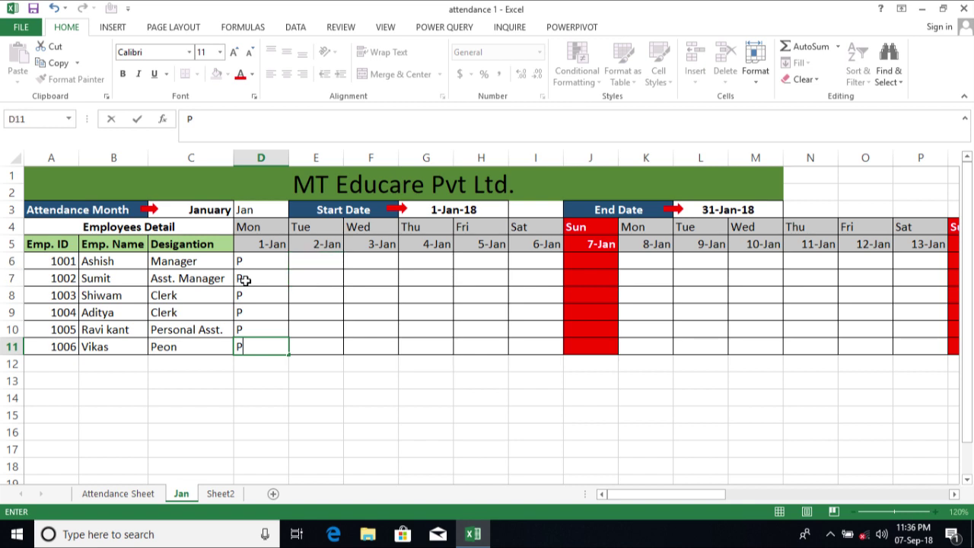
pyautogui.press('Return')
pyautogui.write('P P P P ')
pyautogui.write('P')
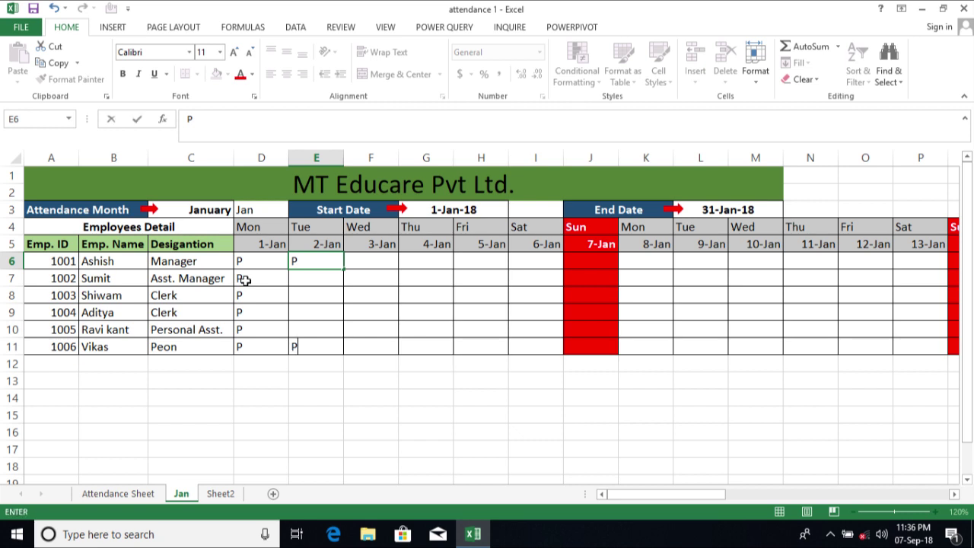
pyautogui.press('Return')
pyautogui.press('Right')
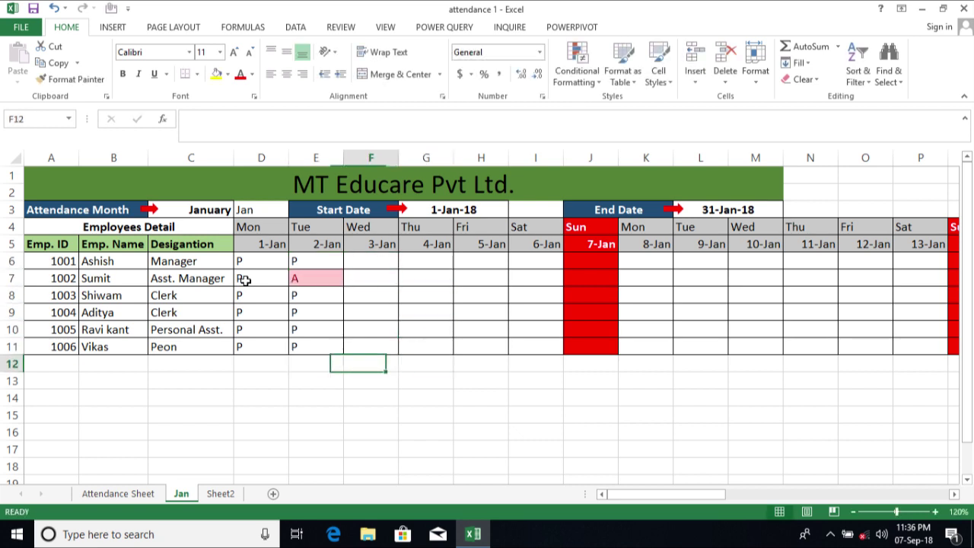
pyautogui.press('Up')
pyautogui.press('Up')
pyautogui.press('Up')
pyautogui.write('P P P P P P')
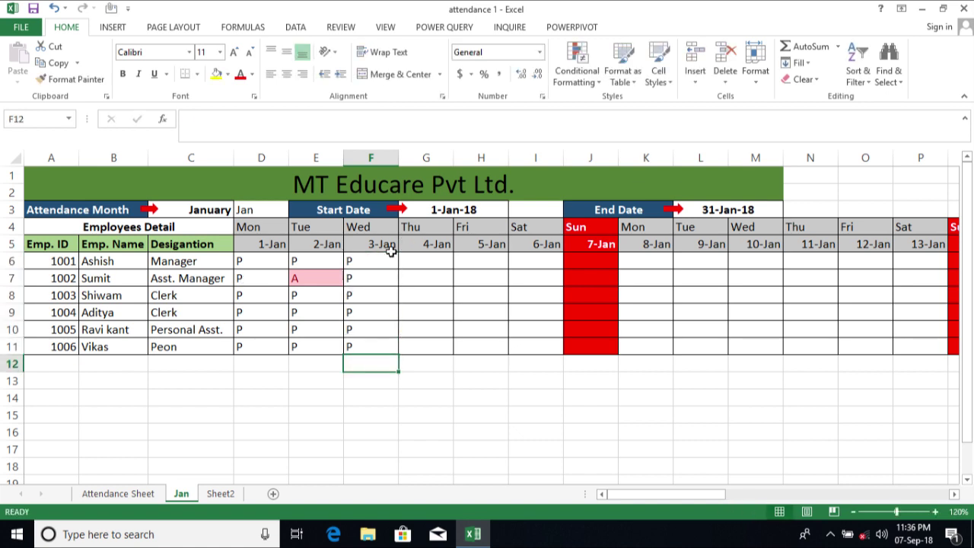
# Step: Fill the 3-Jan P marks right through 31-Jan for every employee
pyautogui.moveTo(371, 261)
pyautogui.mouseDown()
pyautogui.moveTo(371, 346)
pyautogui.moveTo(398, 352)
pyautogui.mouseUp()
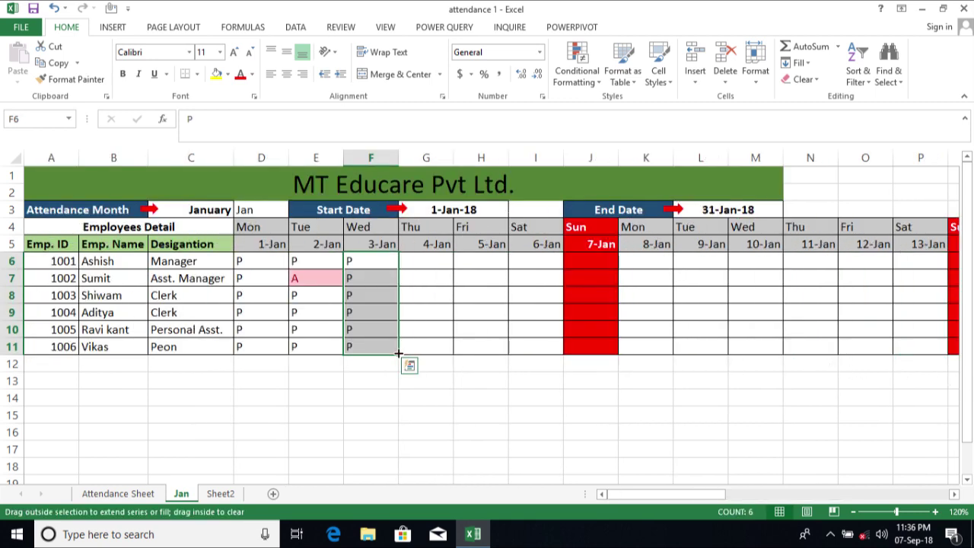
pyautogui.moveTo(398, 353); pyautogui.dragTo(583, 384)
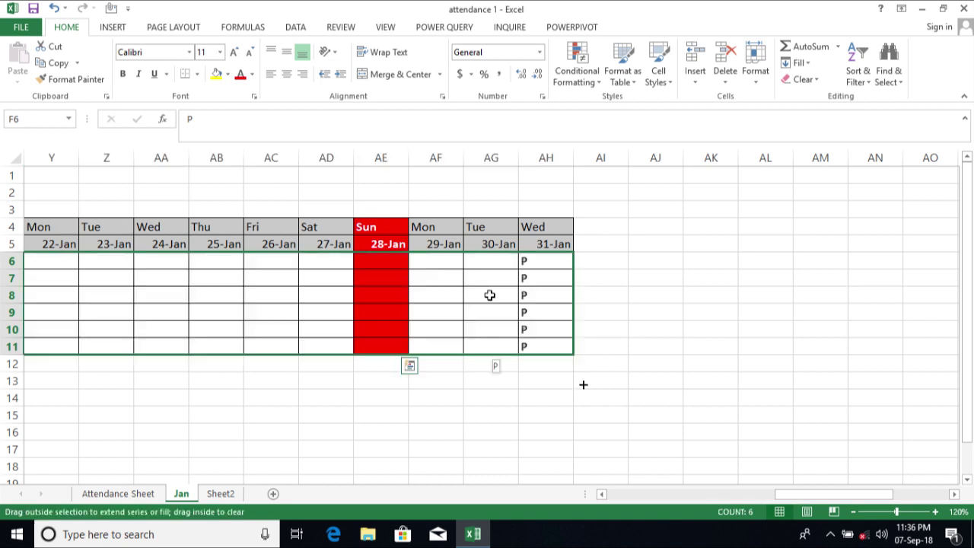
pyautogui.click(436, 311)
# Step: Clear the P marks under Sunday 28-Jan, then select the Sunday 14-Jan marks
pyautogui.click(380, 245)
pyautogui.moveTo(378, 259); pyautogui.dragTo(378, 259)
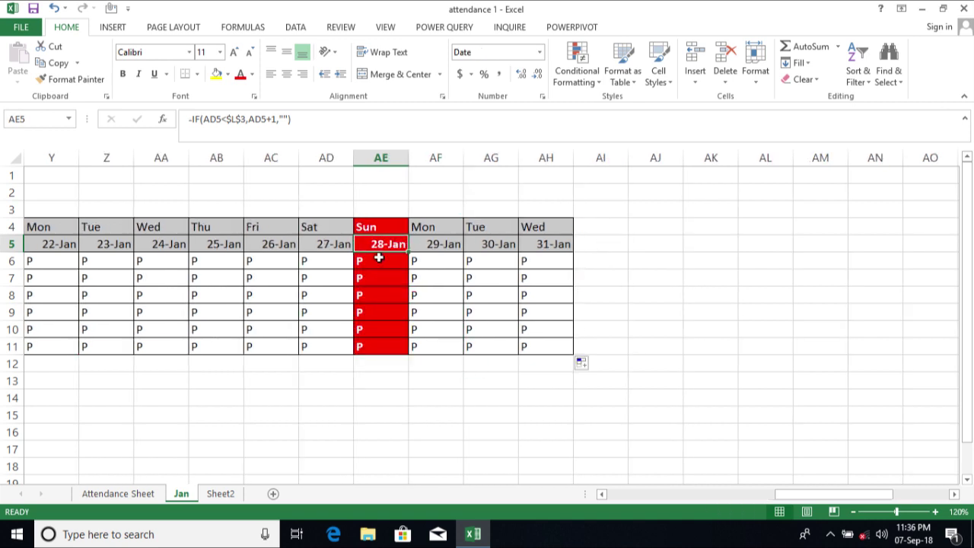
pyautogui.doubleClick(379, 259)
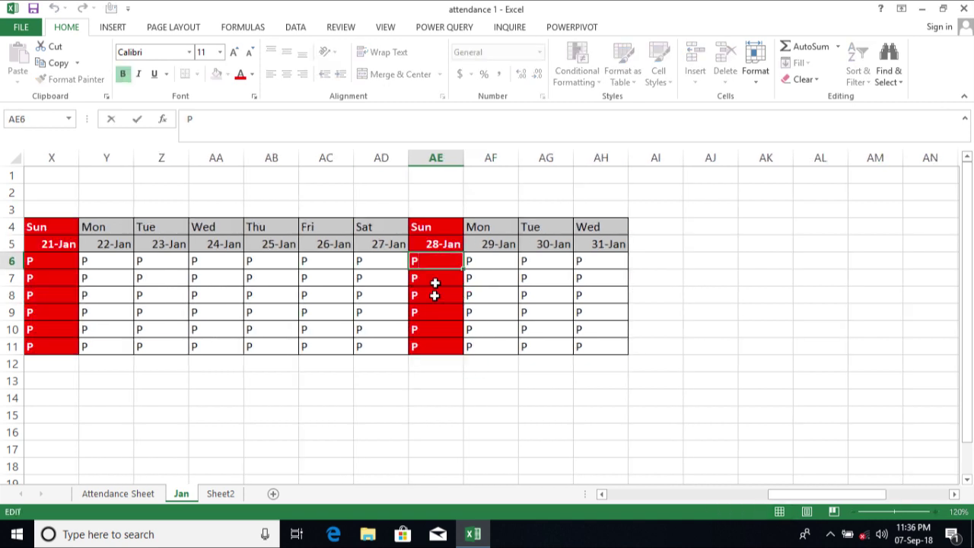
pyautogui.moveTo(434, 261); pyautogui.dragTo(434, 363)
pyautogui.press('Delete')
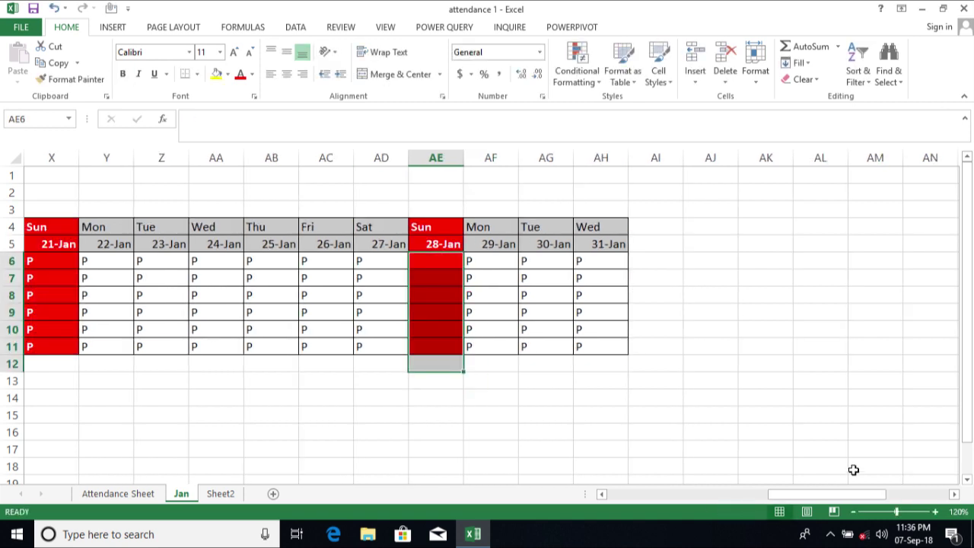
pyautogui.moveTo(802, 495)
pyautogui.mouseDown()
pyautogui.moveTo(787, 501)
pyautogui.moveTo(801, 495)
pyautogui.mouseUp()
pyautogui.hscroll(-5, 823, 253)
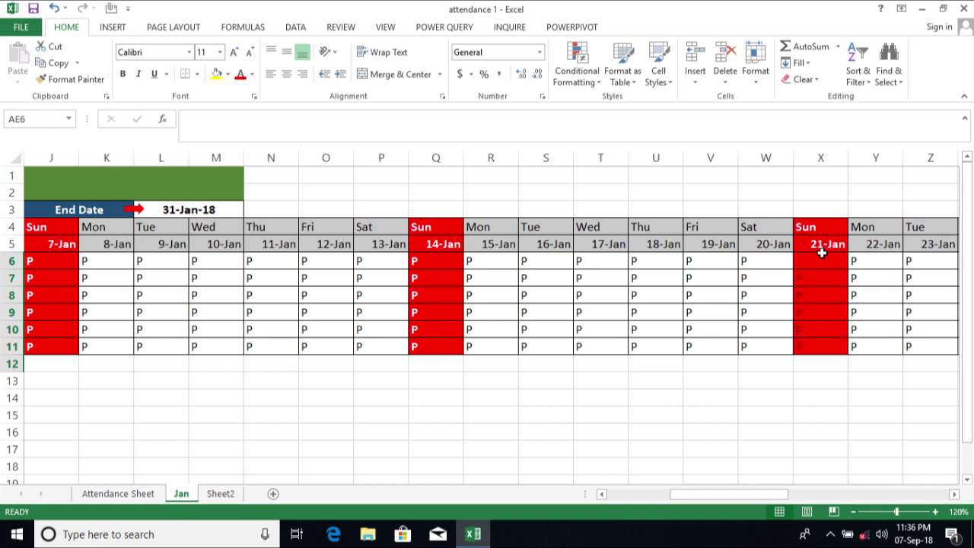
pyautogui.moveTo(822, 261); pyautogui.dragTo(821, 346)
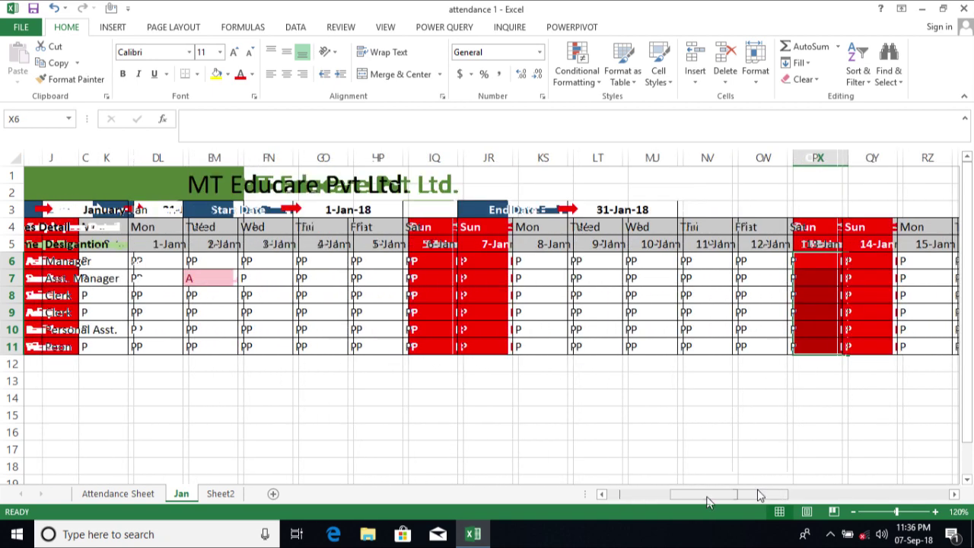
pyautogui.moveTo(844, 259); pyautogui.dragTo(841, 350)
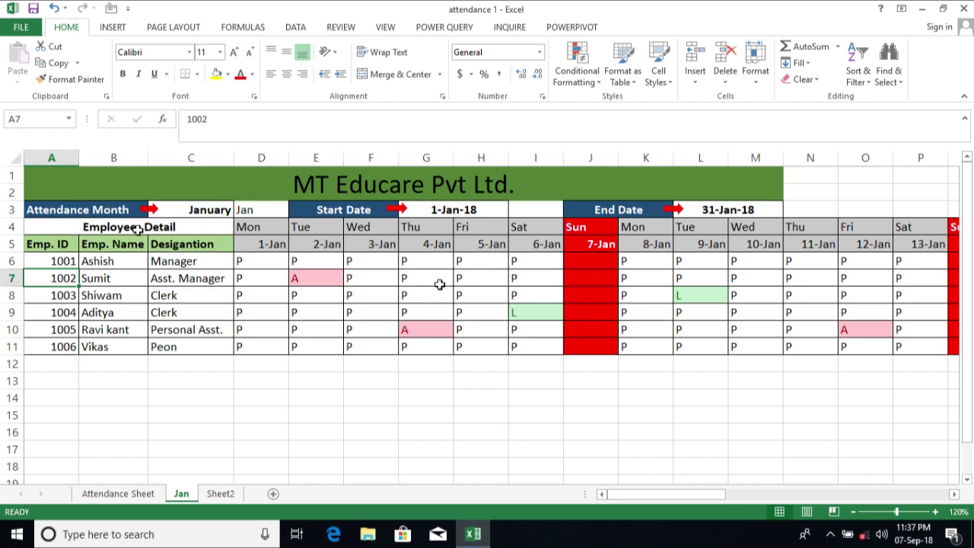
# Step: Empty the remaining Sunday columns and replace some P marks with A or L
pyautogui.click(167, 280)
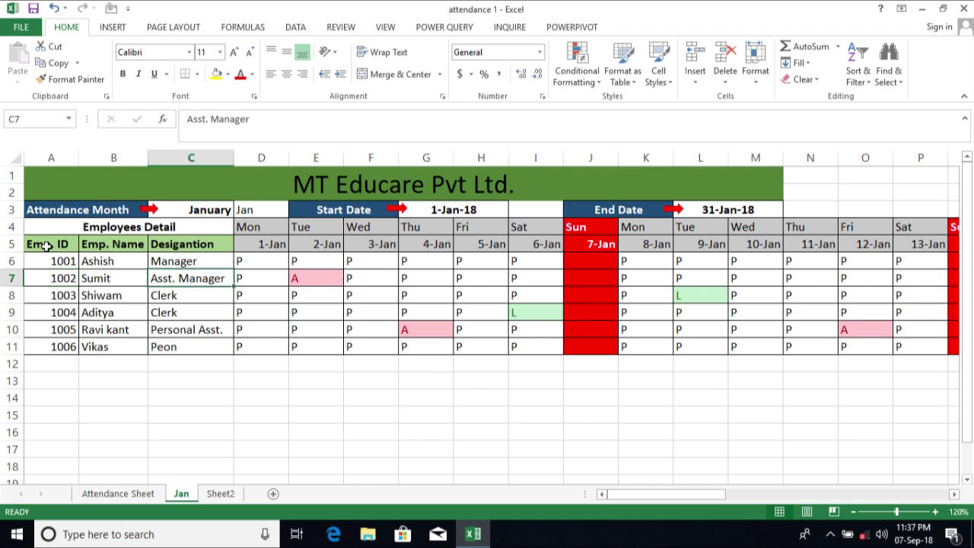
# Step: Name the Jan sheet's range A5:AH11 'January' through the Name Box
pyautogui.moveTo(46, 245)
pyautogui.mouseDown()
pyautogui.moveTo(265, 306)
pyautogui.moveTo(951, 356)
pyautogui.moveTo(652, 352)
pyautogui.mouseUp()
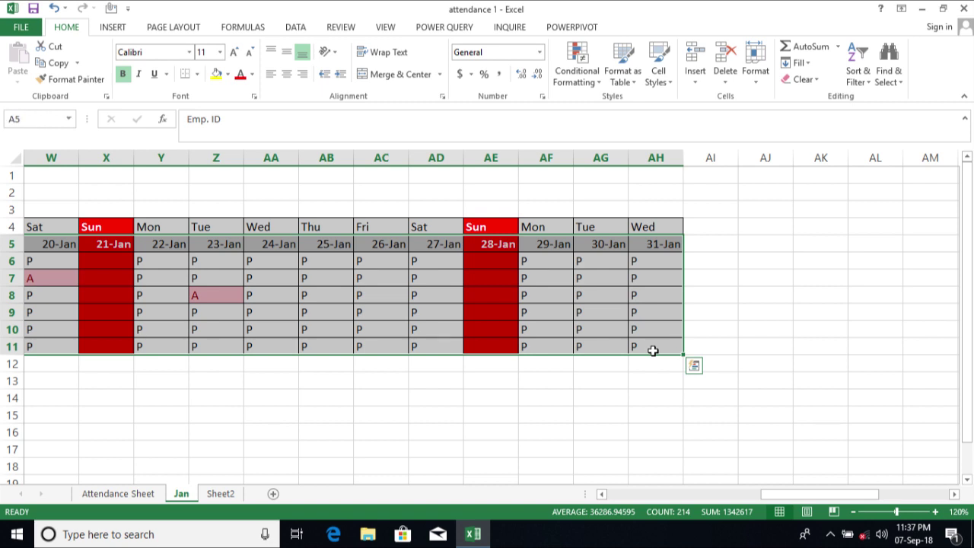
pyautogui.click(35, 118)
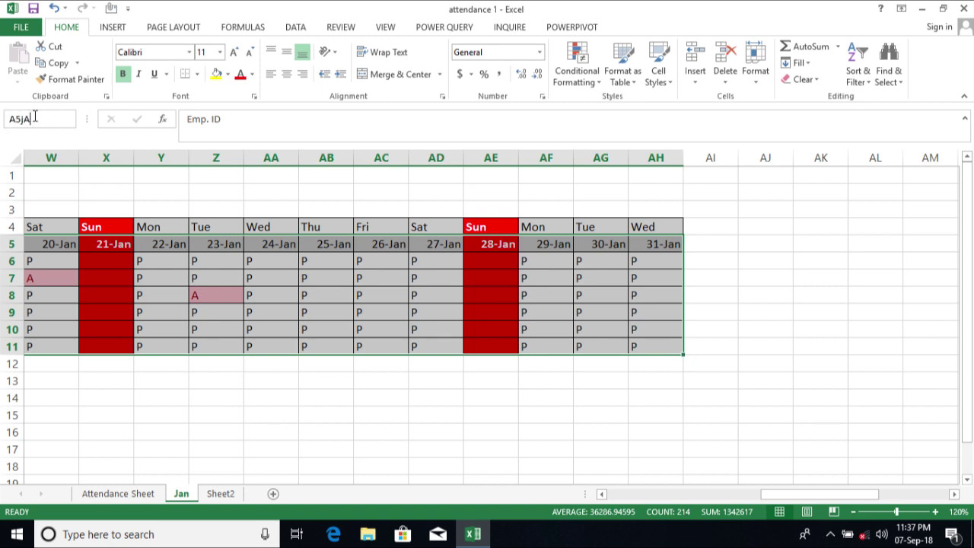
pyautogui.press('BackSpace')
pyautogui.press('BackSpace')
pyautogui.press('BackSpace')
pyautogui.press('BackSpace')
pyautogui.write('January')
pyautogui.write('uary')
pyautogui.press('Return')
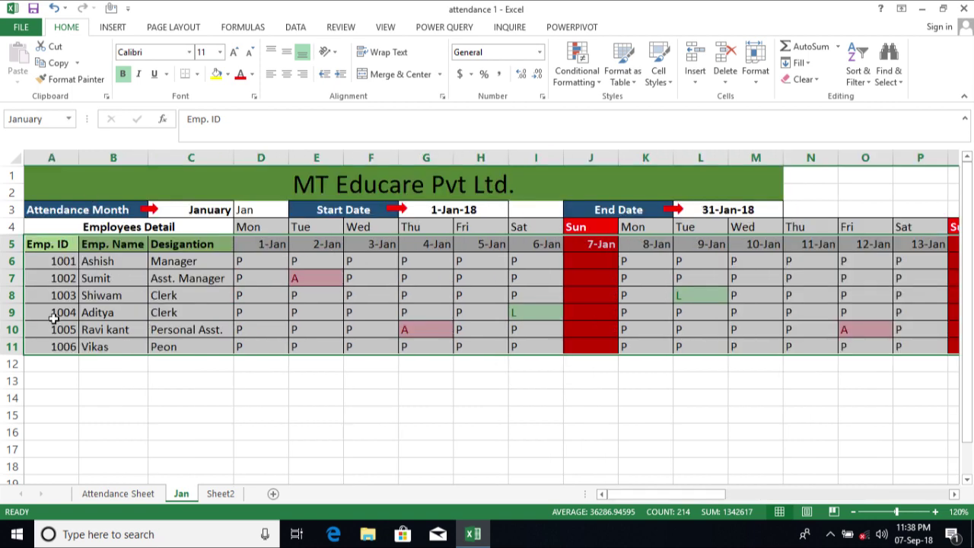
pyautogui.moveTo(51, 243)
pyautogui.mouseDown()
pyautogui.moveTo(967, 261)
pyautogui.moveTo(820, 236)
pyautogui.moveTo(832, 236)
pyautogui.mouseUp()
pyautogui.write('jan')
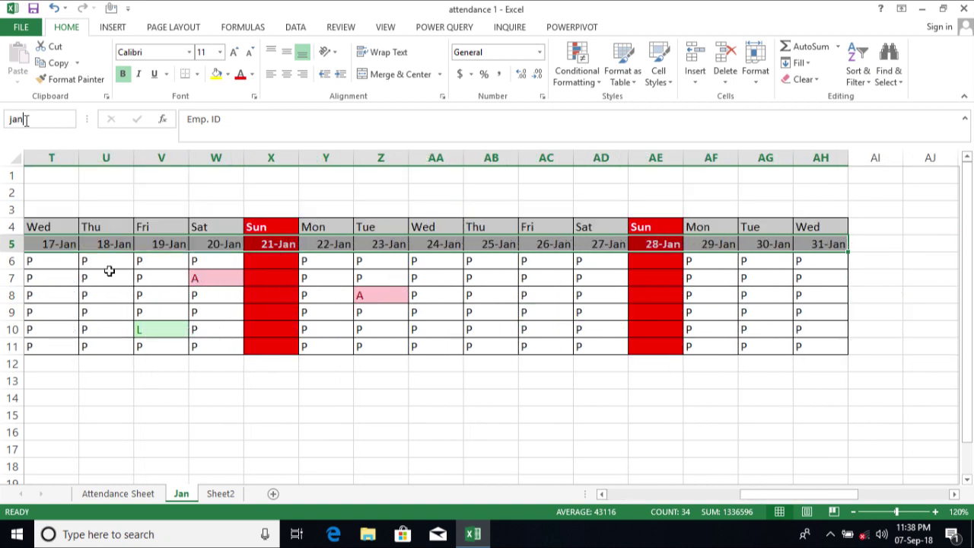
pyautogui.press('Return')
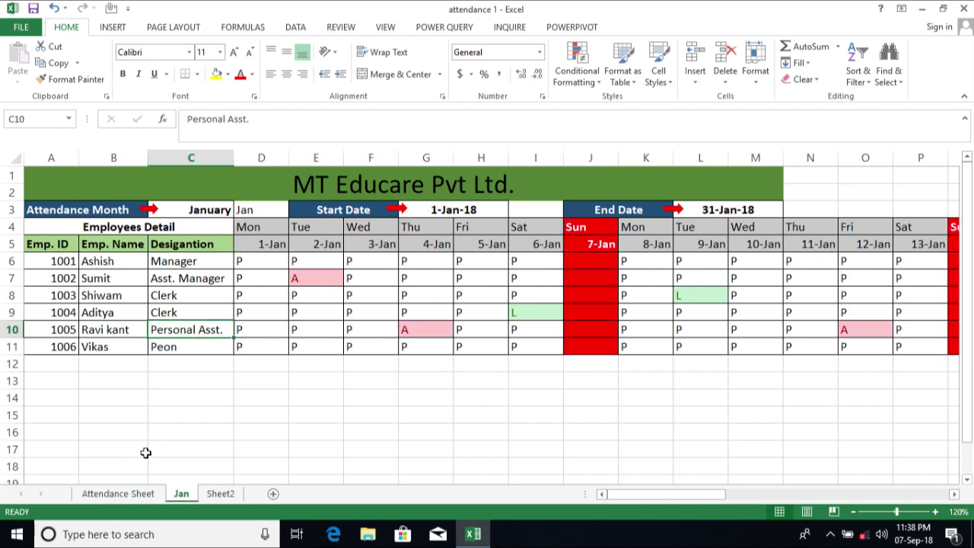
pyautogui.hotkey('ctrl', 'pageup')
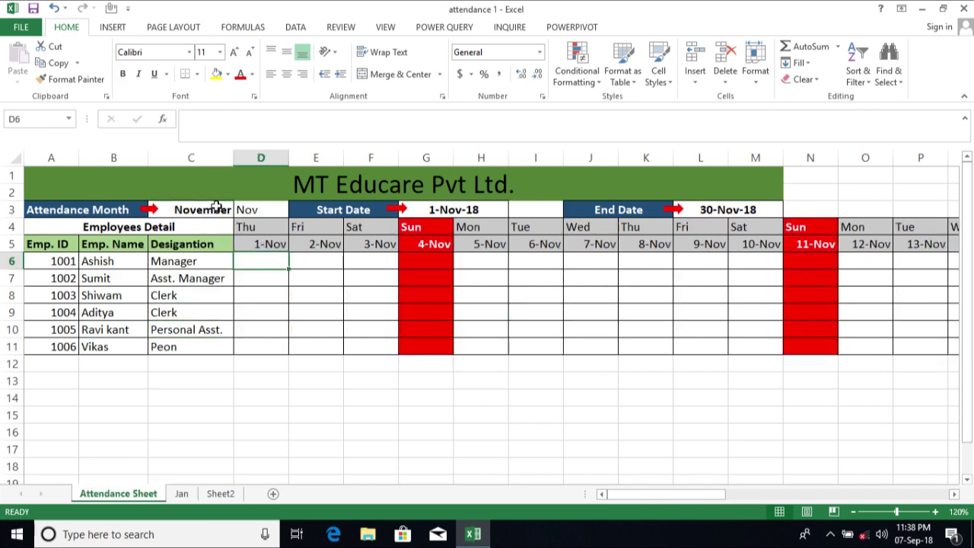
# Step: Set the Attendance Sheet's month in C3 to January
pyautogui.click(216, 207)
pyautogui.hotkey('alt', 'Down')
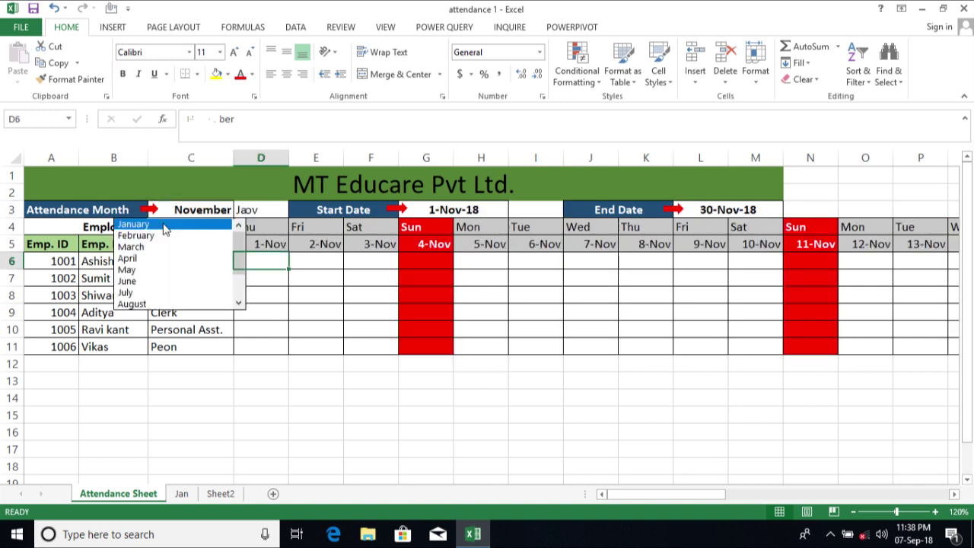
pyautogui.click(165, 225)
# Step: Begin a VLOOKUP formula in cell D6
pyautogui.click(245, 268)
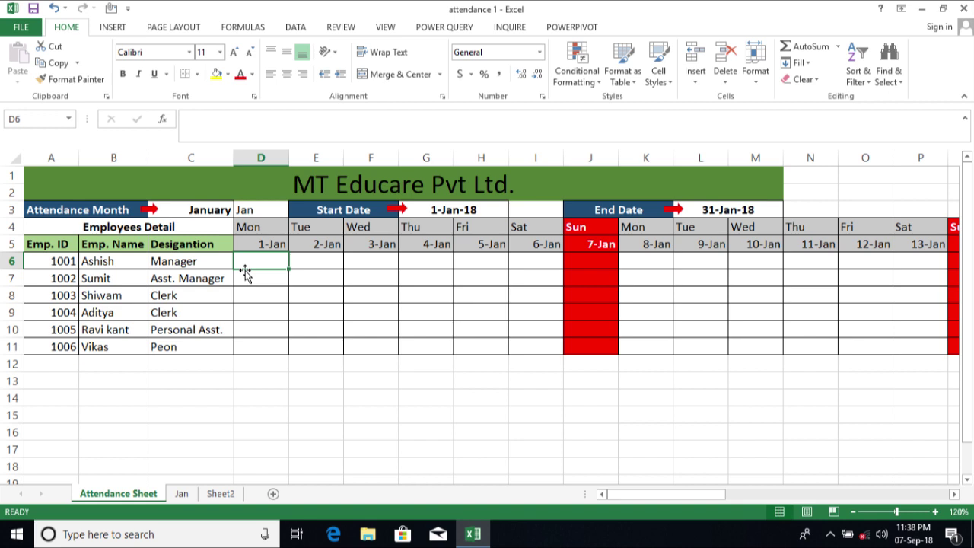
pyautogui.write('=')
pyautogui.write('lo')
pyautogui.press('BackSpace')
pyautogui.press('BackSpace')
pyautogui.press('BackSpace')
pyautogui.write('=vlookup')
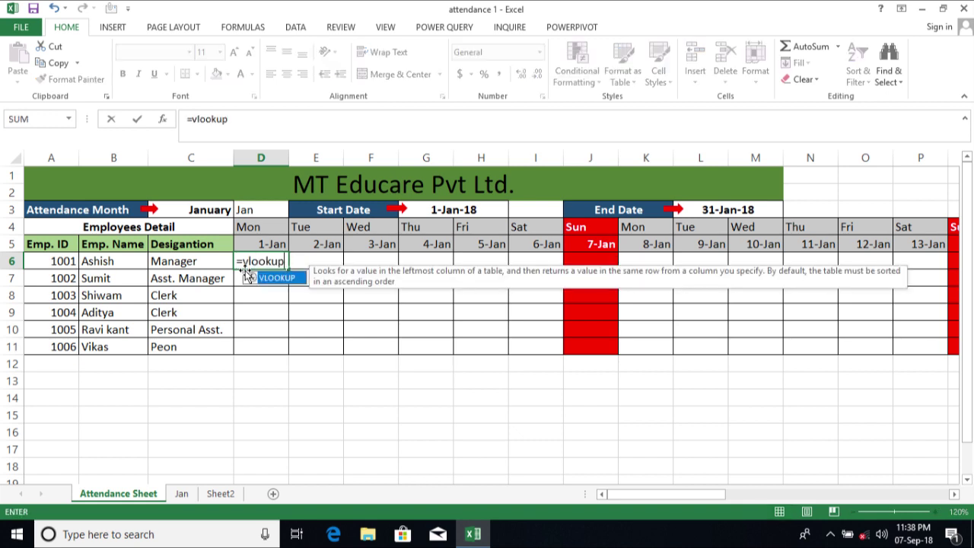
pyautogui.write('(')
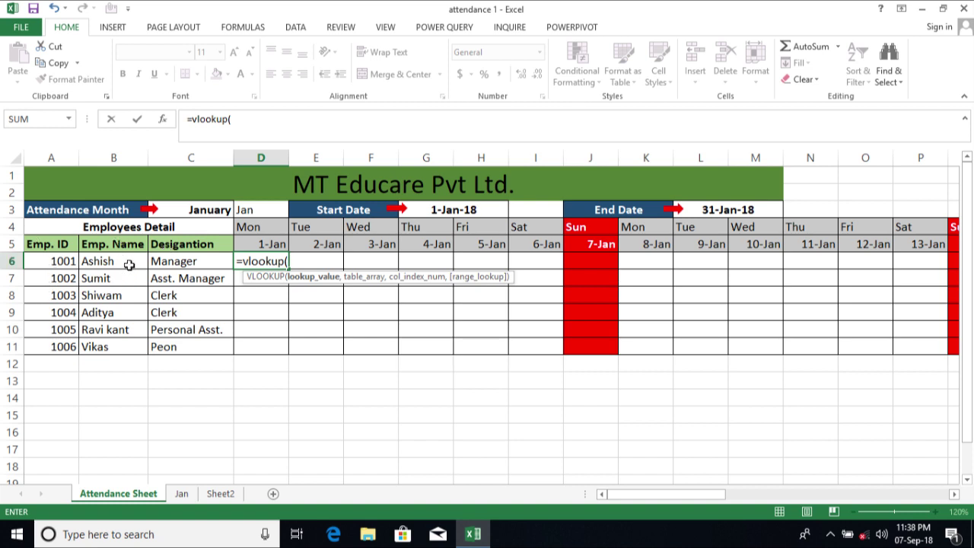
# Step: Give the D6 VLOOKUP the lookup value $A6 and table INDIRECT($C$3)
pyautogui.click(34, 257)
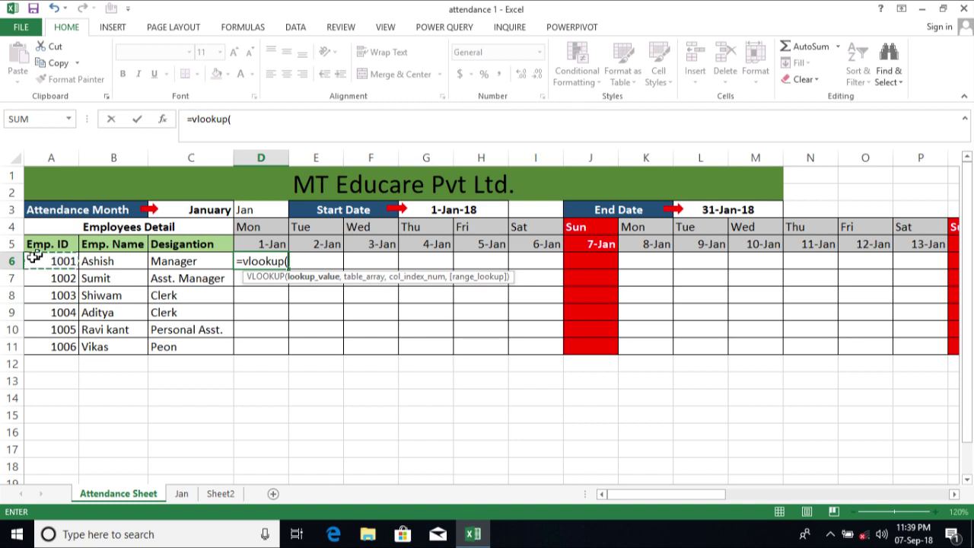
pyautogui.click(36, 257)
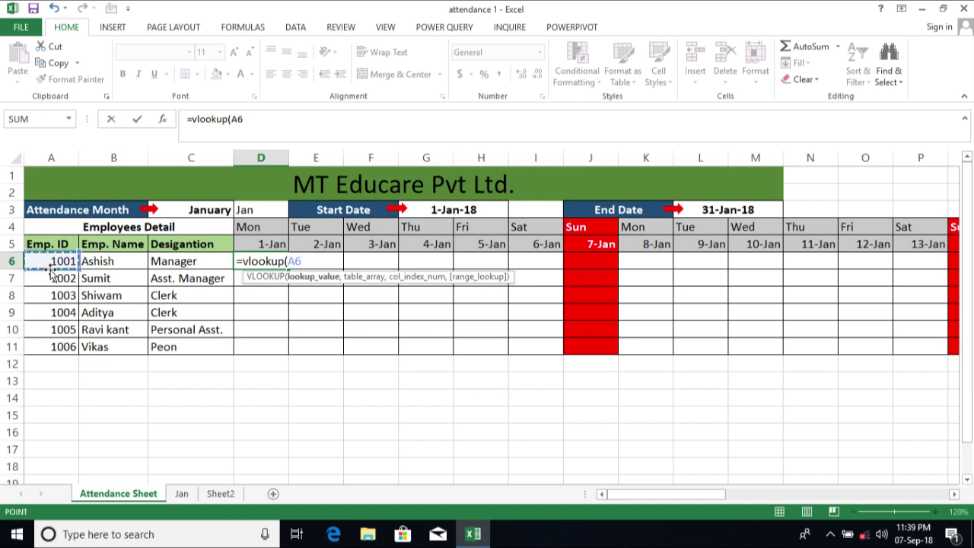
pyautogui.press('F4')
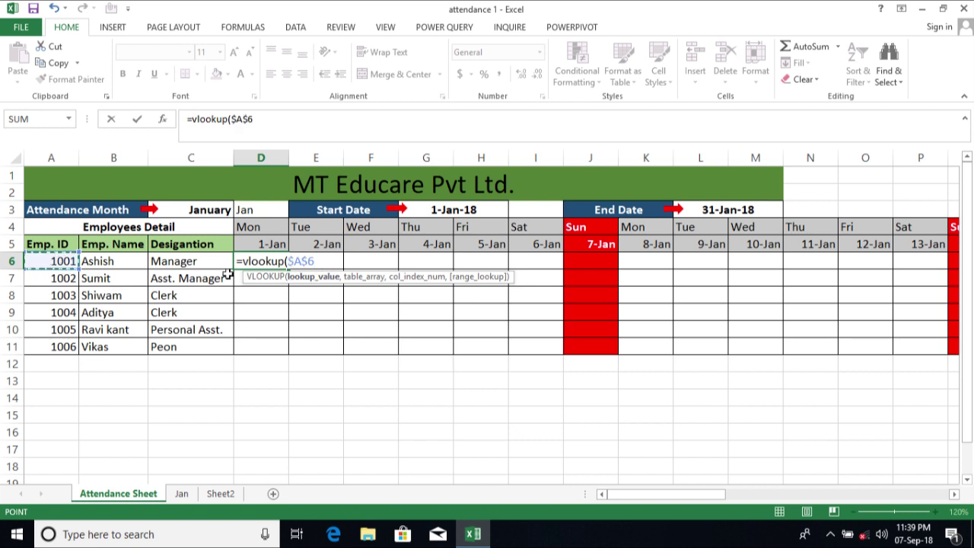
pyautogui.press('F4')
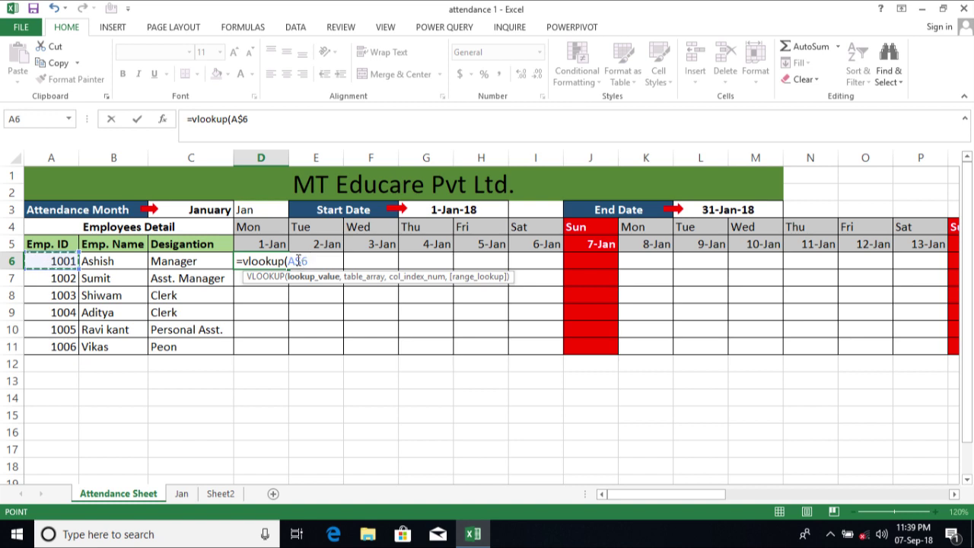
pyautogui.press('F4')
pyautogui.click(296, 260)
pyautogui.press('BackSpace')
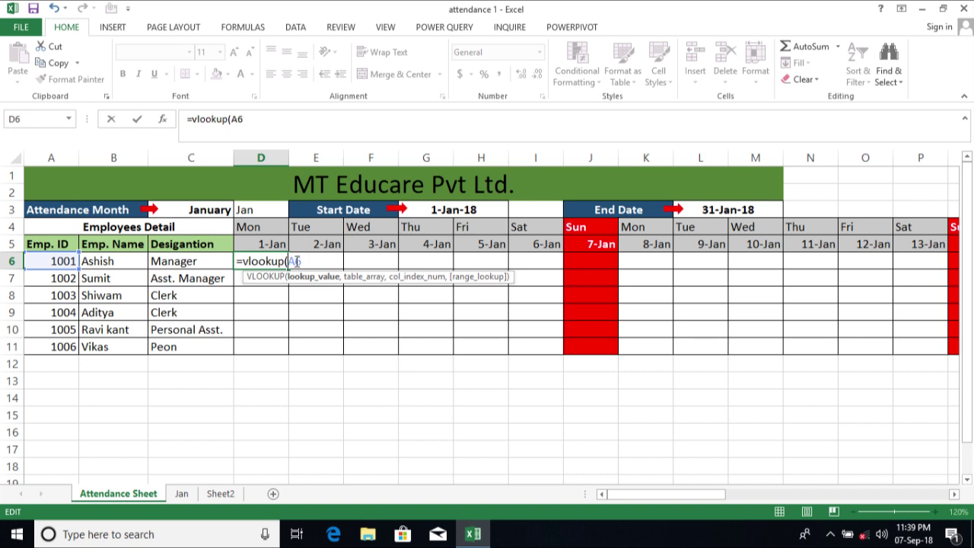
pyautogui.write('$A6')
pyautogui.write(',')
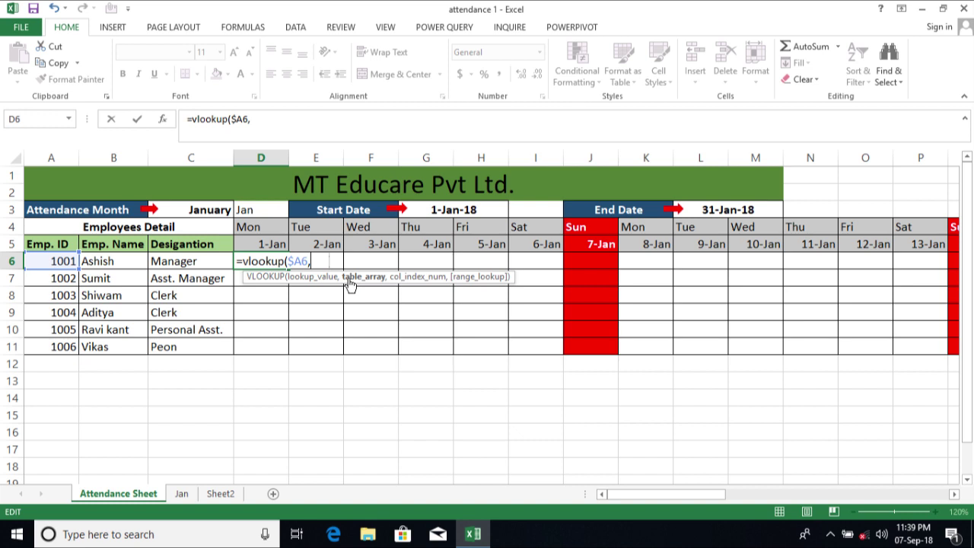
pyautogui.write('indire')
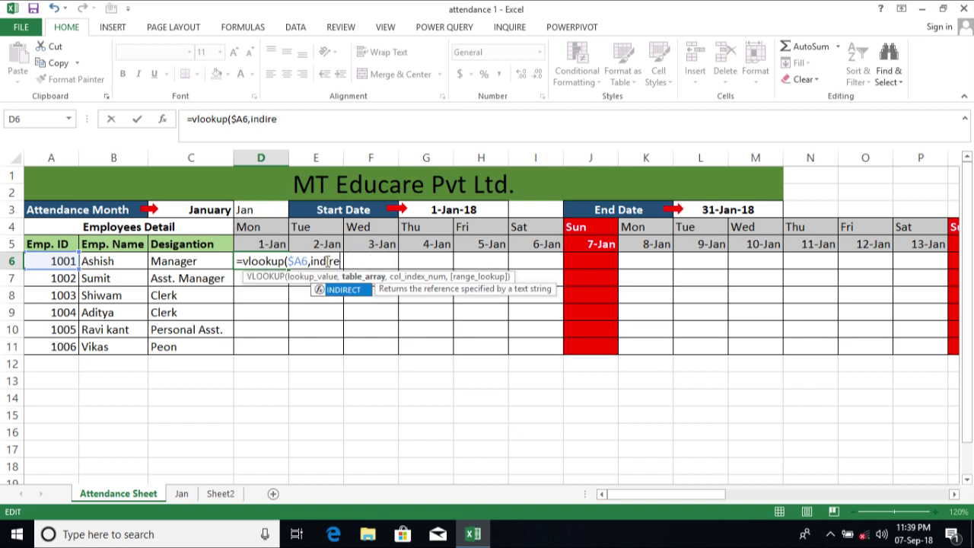
pyautogui.write('ct(')
pyautogui.click(204, 210)
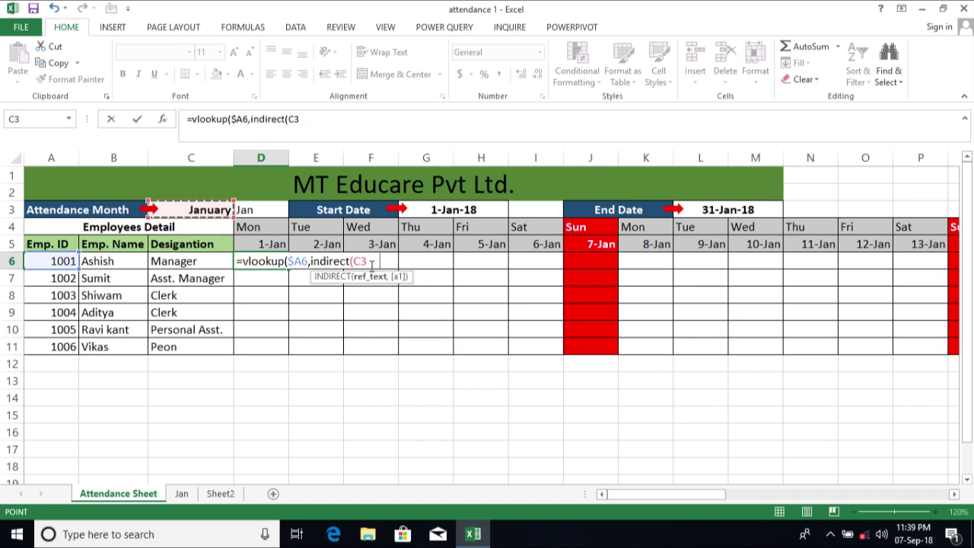
pyautogui.press('F4')
pyautogui.write('$C$3),')
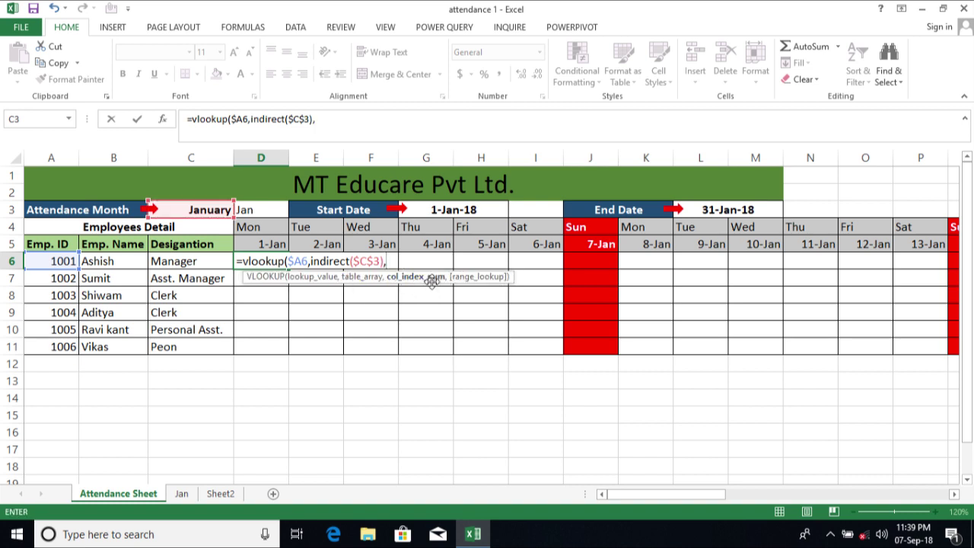
pyautogui.write('m')
pyautogui.press('BackSpace')
# Step: Finish the formula with column index MATCH(D$5,INDIRECT($D$3),0) and exact match 0
pyautogui.write('match')
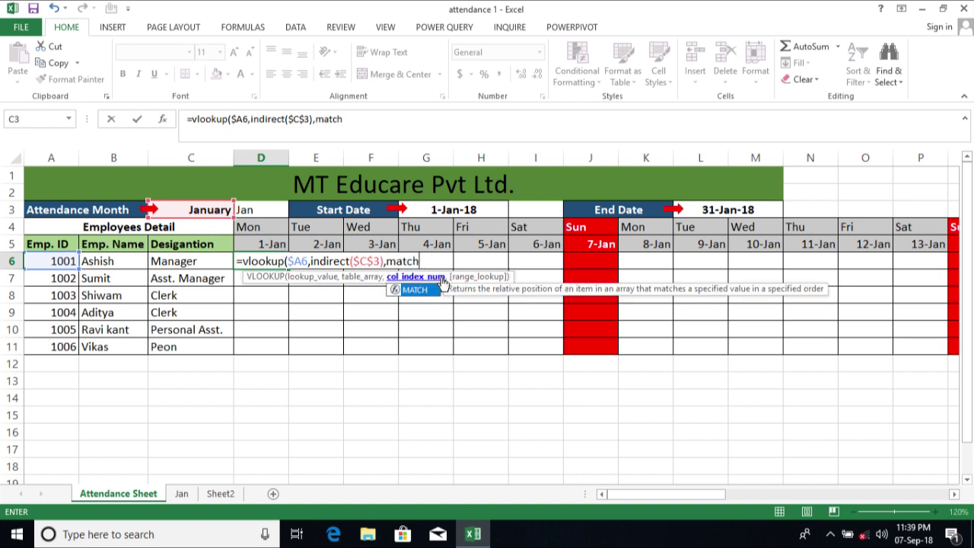
pyautogui.write('(')
pyautogui.click(270, 243)
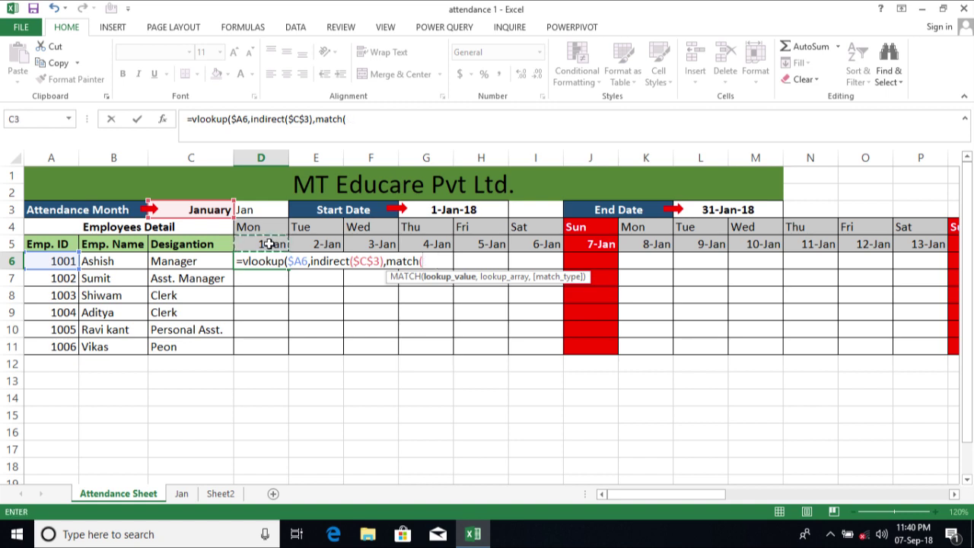
pyautogui.click(269, 244)
pyautogui.press('F4')
pyautogui.click(269, 244)
pyautogui.press('F4')
pyautogui.press('F4')
pyautogui.press('F4')
pyautogui.press('F4')
pyautogui.press('F4')
pyautogui.press('F4')
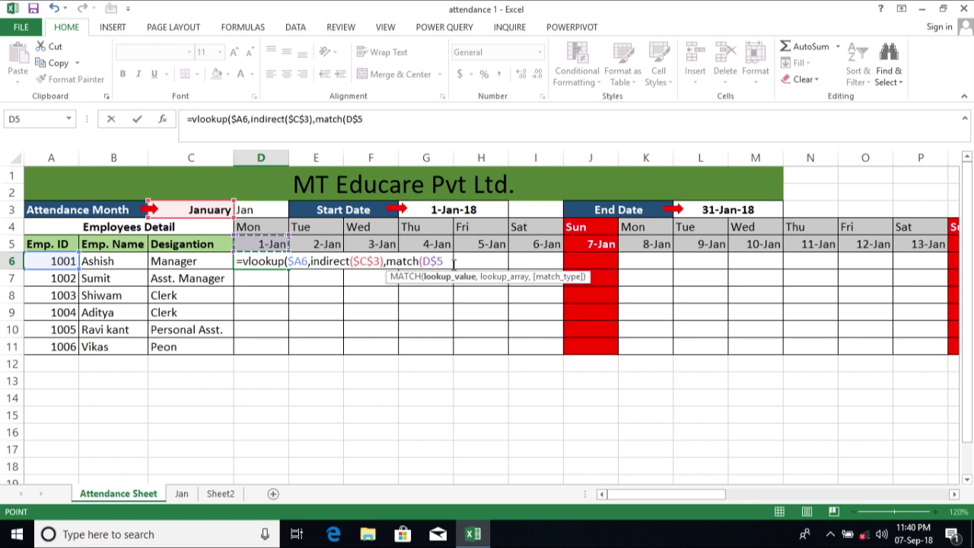
pyautogui.write(',')
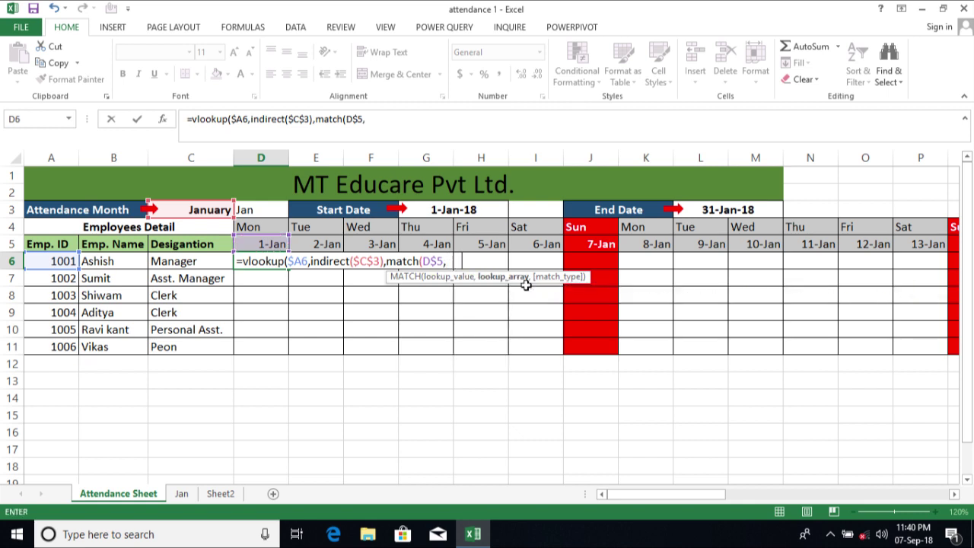
pyautogui.write('indirect')
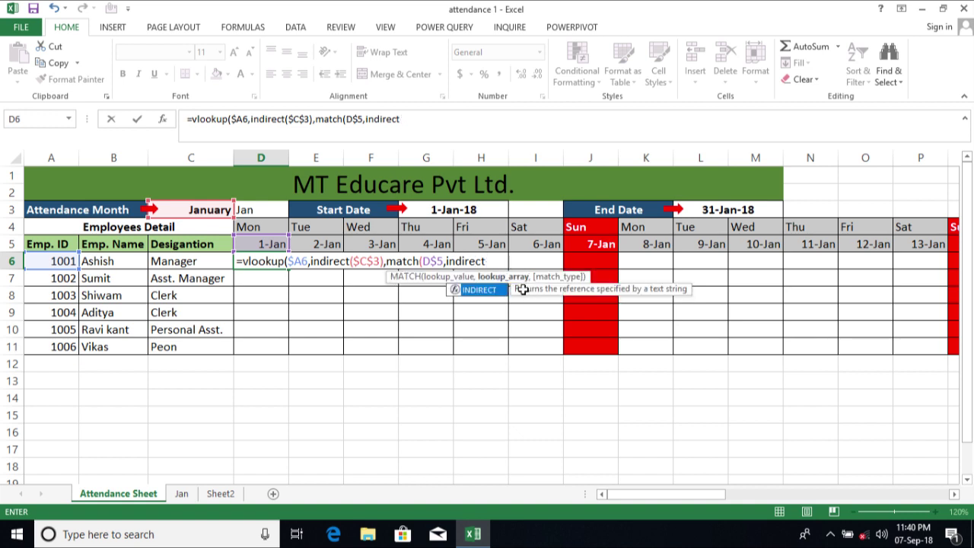
pyautogui.write('(')
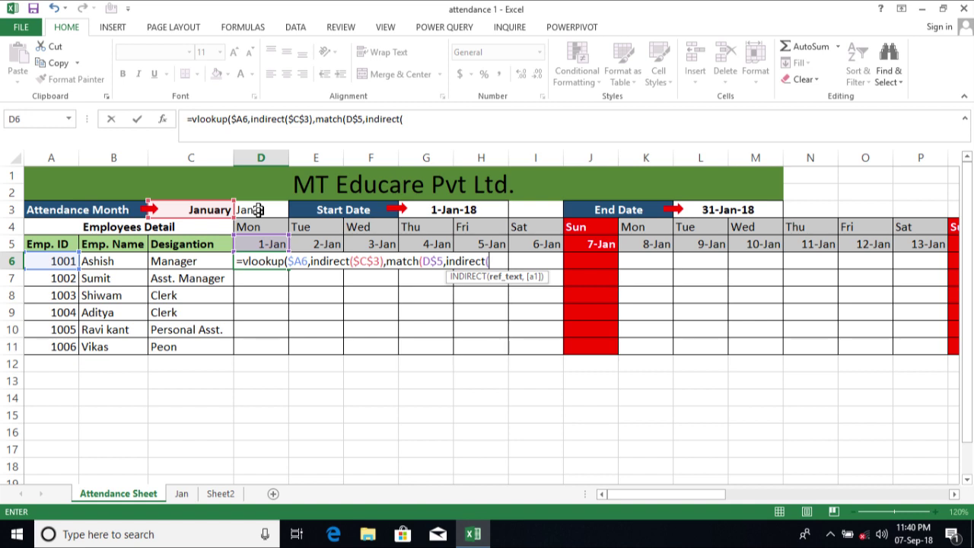
pyautogui.click(259, 209)
pyautogui.click(260, 209)
pyautogui.press('F4')
pyautogui.write('),')
pyautogui.press('BackSpace')
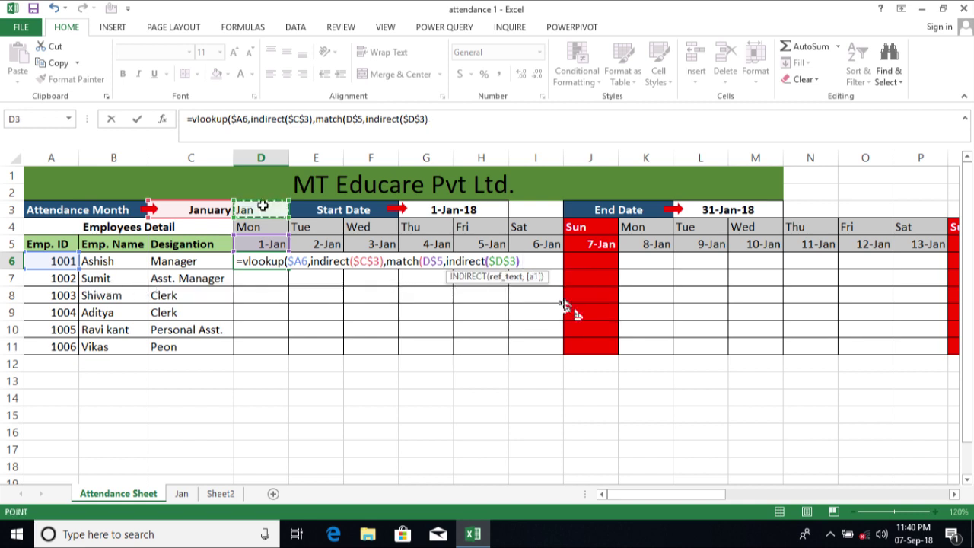
pyautogui.write(',0')
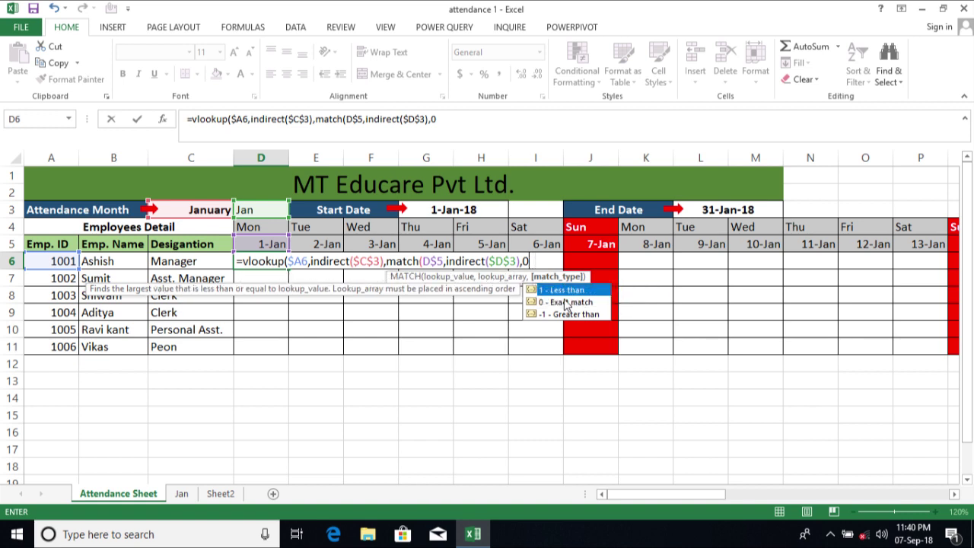
pyautogui.write('),')
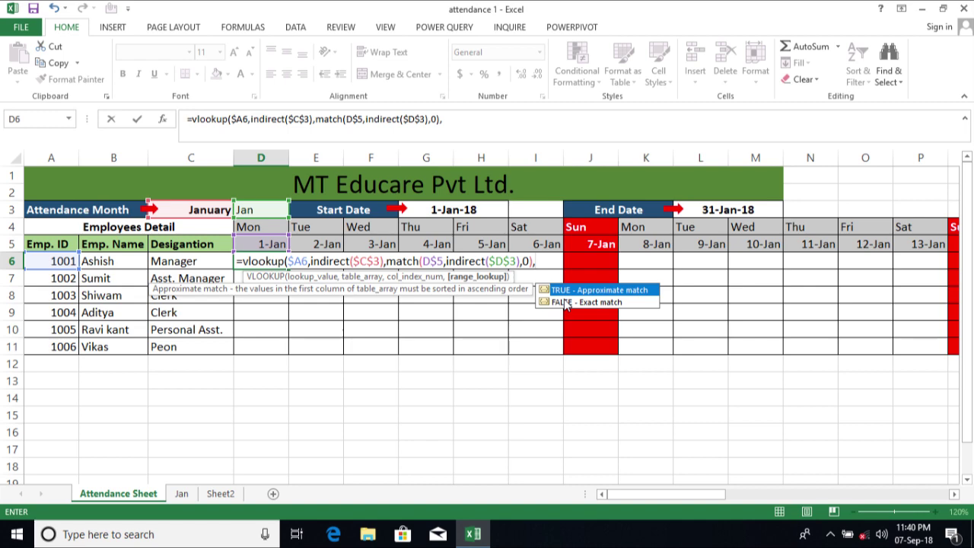
pyautogui.write('0)')
pyautogui.press('Return')
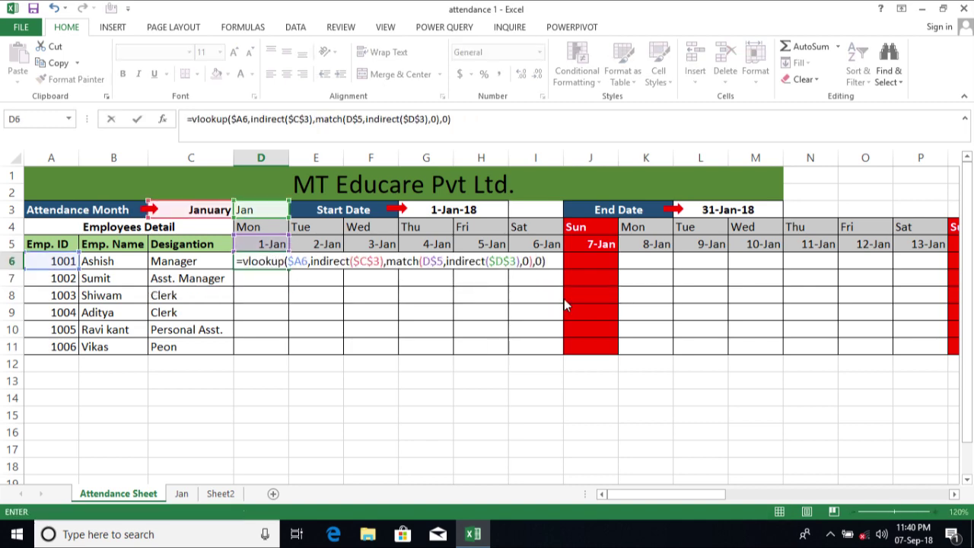
# Step: Copy the D6 formula across the January days and change the Jan sheet's D9 mark to A
pyautogui.moveTo(289, 269); pyautogui.dragTo(534, 311)
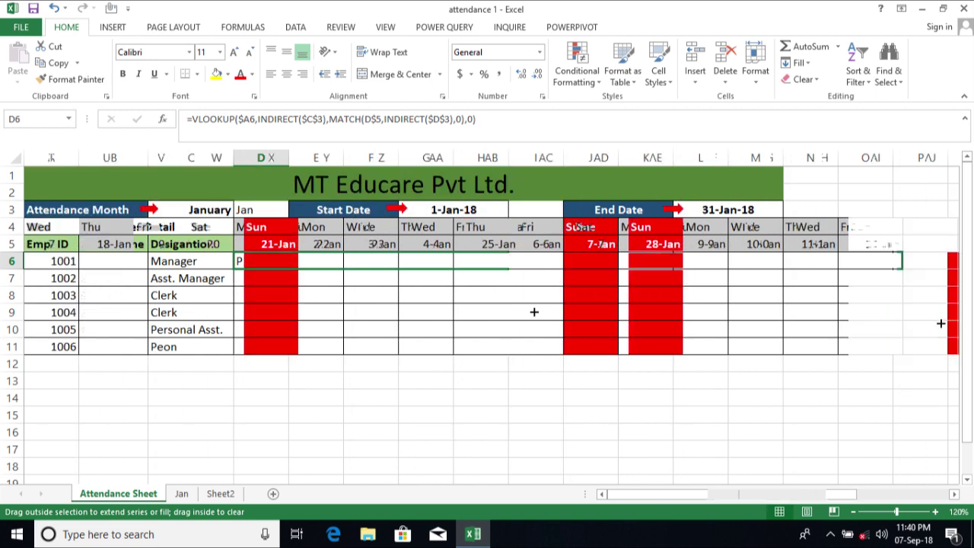
pyautogui.moveTo(533, 311); pyautogui.dragTo(828, 297)
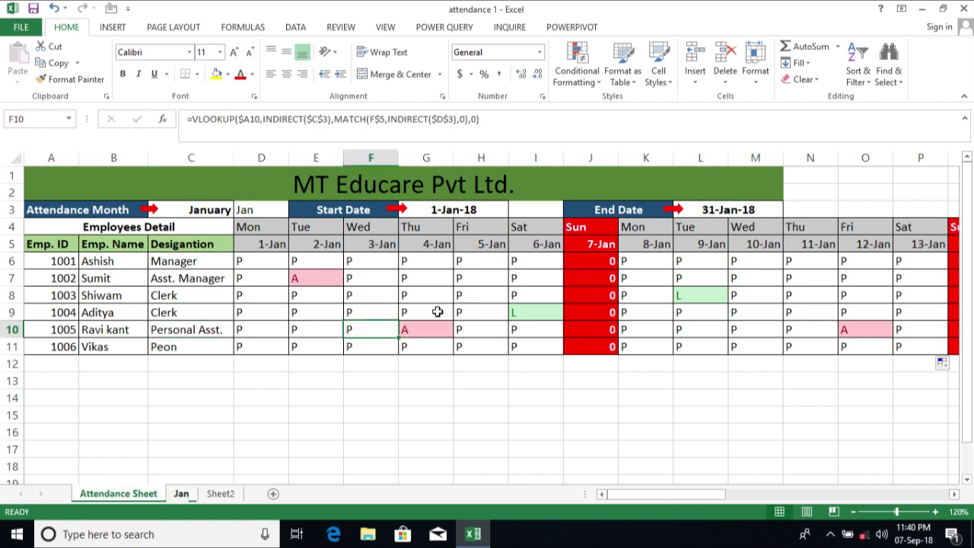
pyautogui.click(189, 497)
pyautogui.click(240, 314)
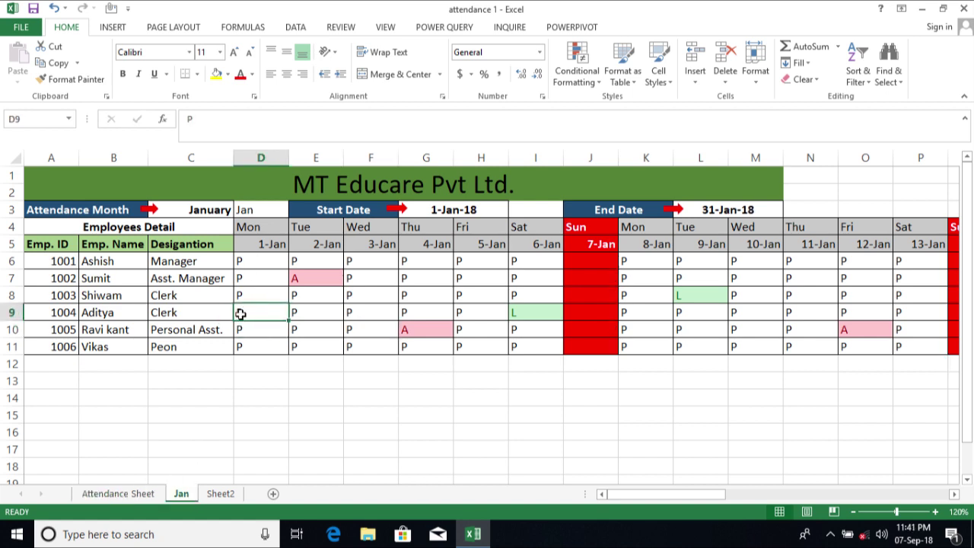
pyautogui.write('a')
pyautogui.press('Return')
pyautogui.press('Up')
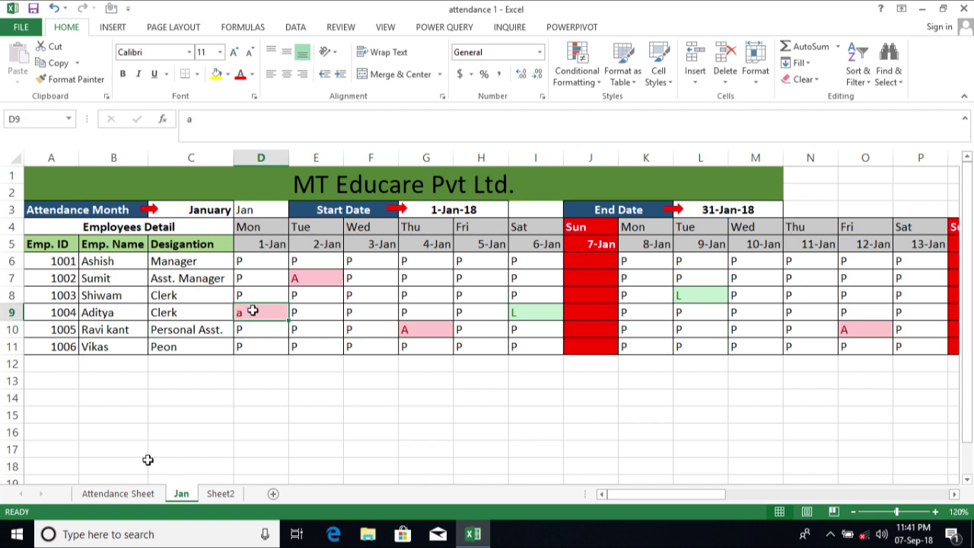
pyautogui.write('A')
pyautogui.press('Return')
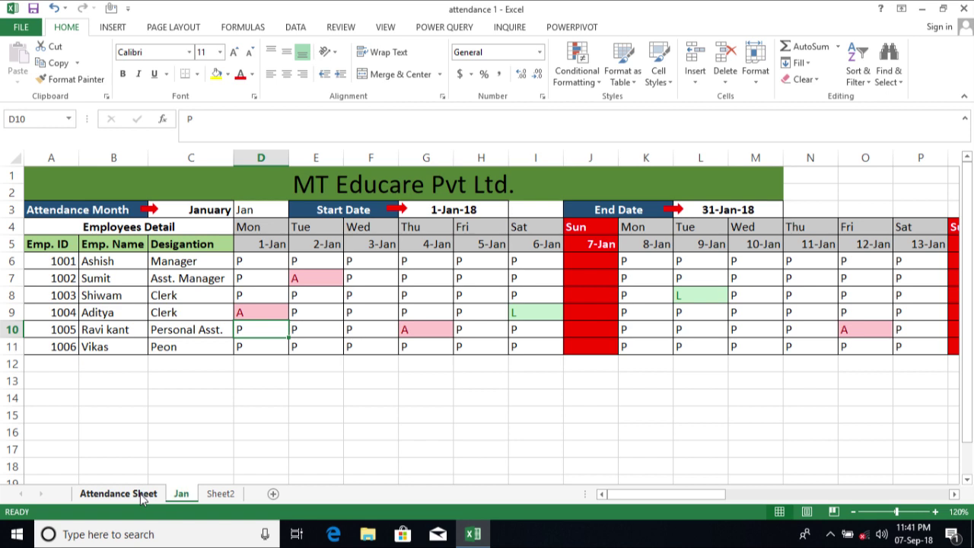
# Step: Verify on the Attendance Sheet that the new A mark for D9 is pulled through
pyautogui.click(140, 498)
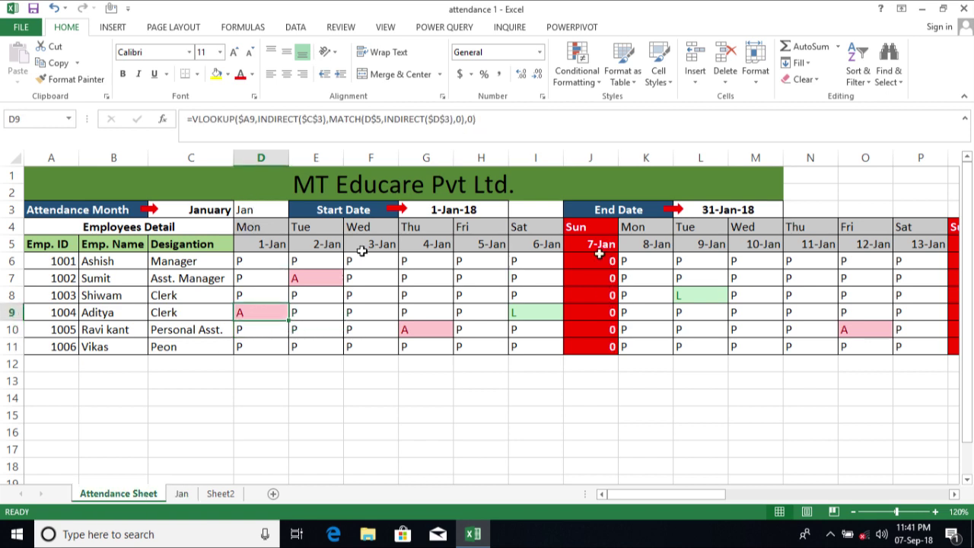
pyautogui.click(192, 493)
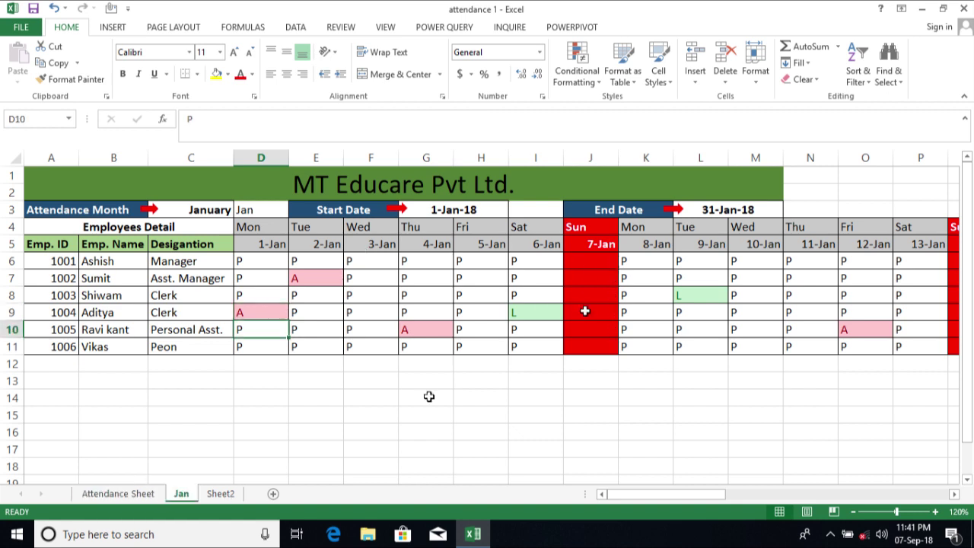
pyautogui.hotkey('ctrl', 'pageup')
pyautogui.hotkey('ctrl', 'pagedown')
pyautogui.hotkey('ctrl', 'pageup')
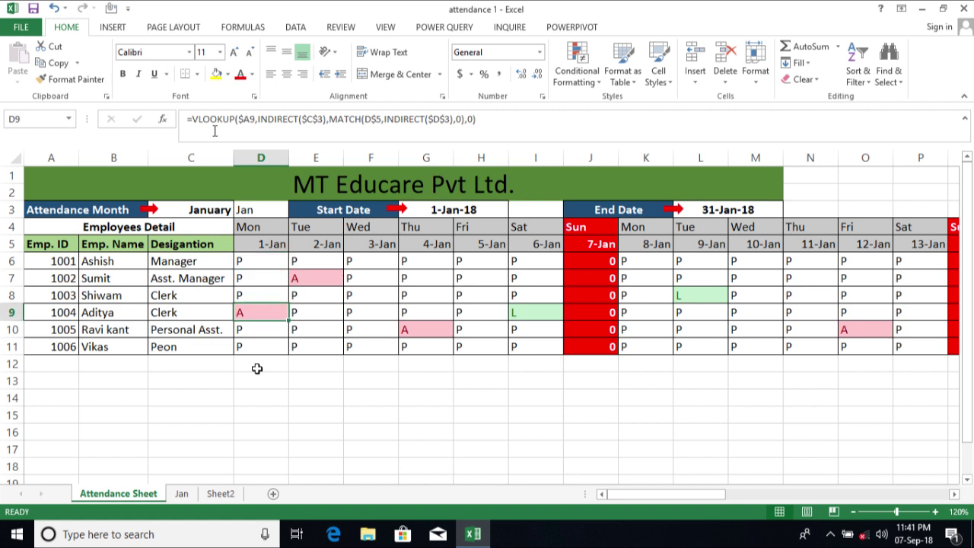
pyautogui.press('Up')
pyautogui.press('Up')
pyautogui.press('Up')
pyautogui.press('F2')
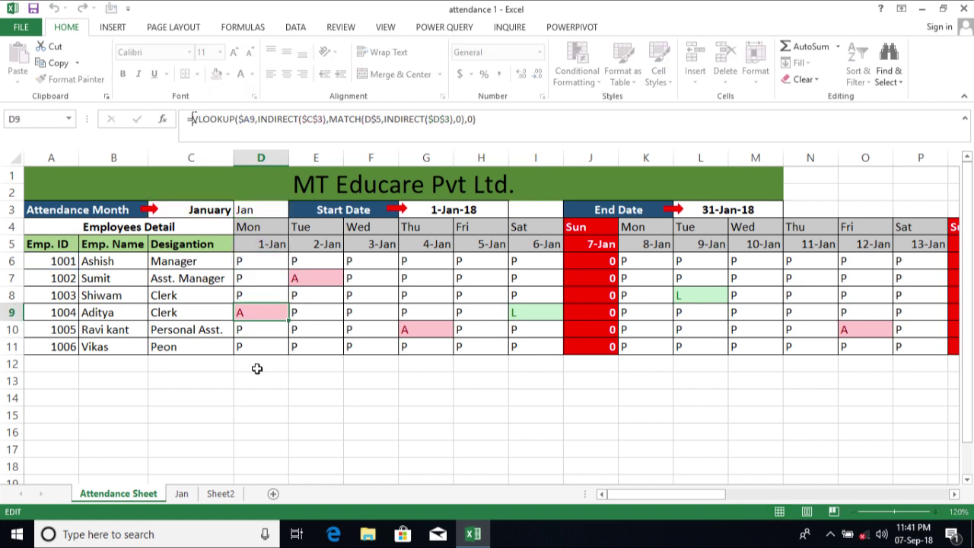
# Step: Wrap the D6 lookup in IF(VLOOKUP(...)=0,"",VLOOKUP(...)) so zero results show blank
pyautogui.write('IF')
pyautogui.press('BackSpace')
pyautogui.press('BackSpace')
pyautogui.write('IF(')
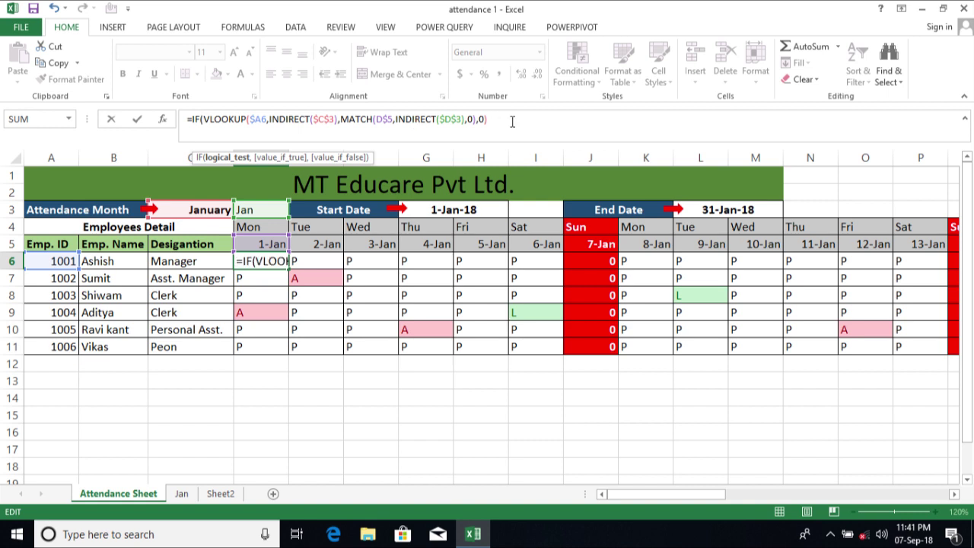
pyautogui.click(490, 119)
pyautogui.write('=0')
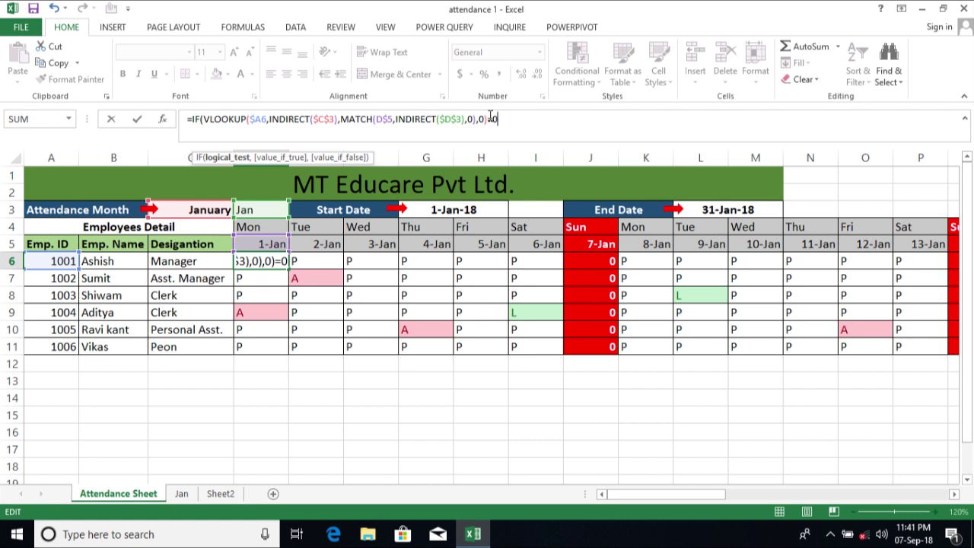
pyautogui.write(',')
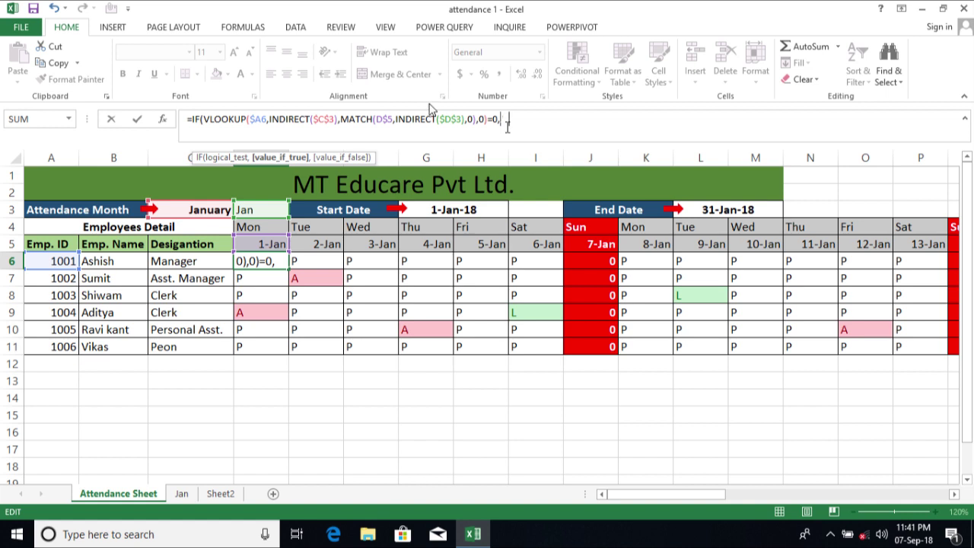
pyautogui.write('" ""')
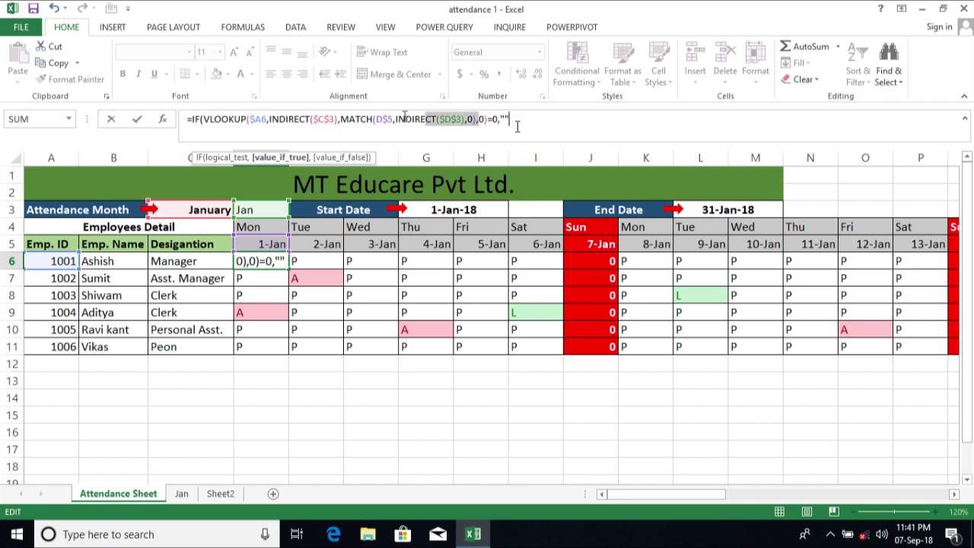
pyautogui.write(',')
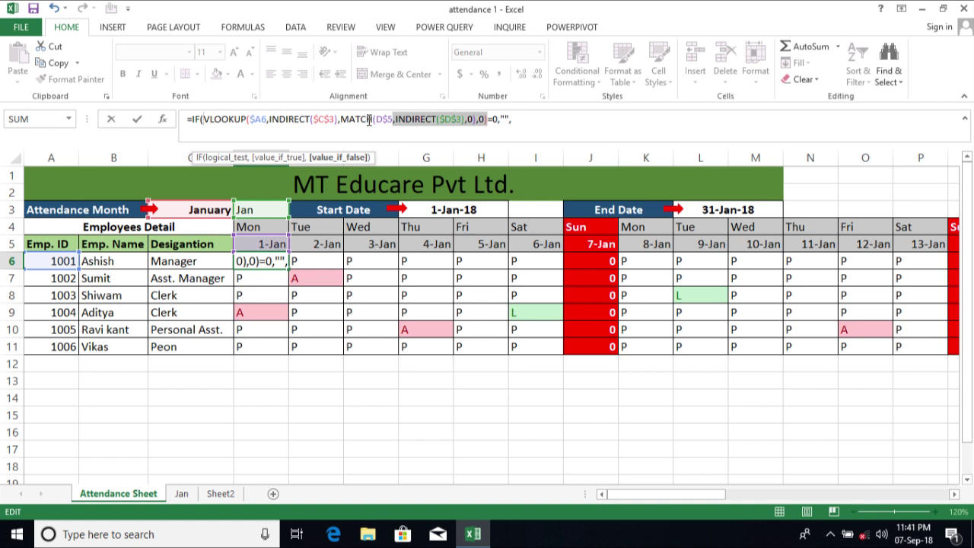
pyautogui.moveTo(369, 120); pyautogui.dragTo(205, 119)
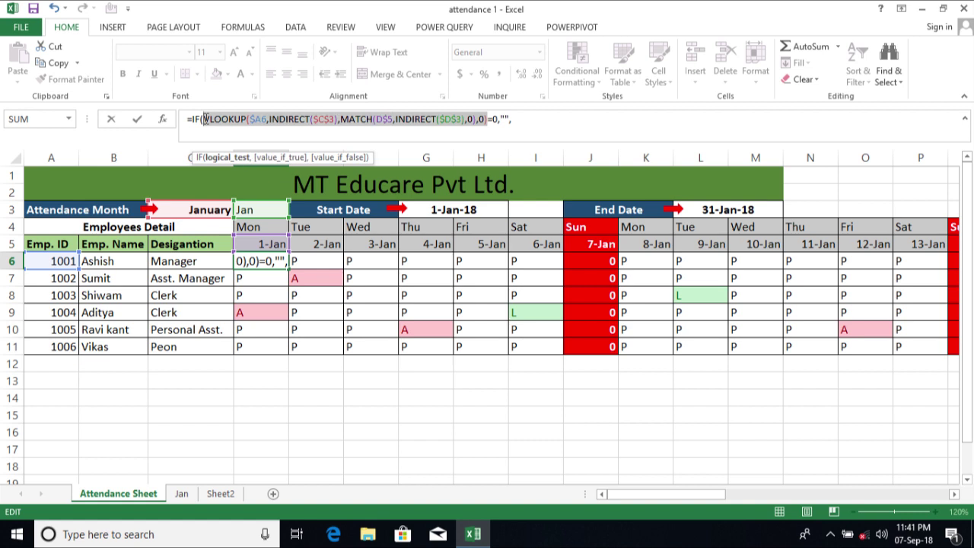
pyautogui.hotkey('ctrl', 'c')
pyautogui.click(526, 120)
pyautogui.hotkey('ctrl', 'v')
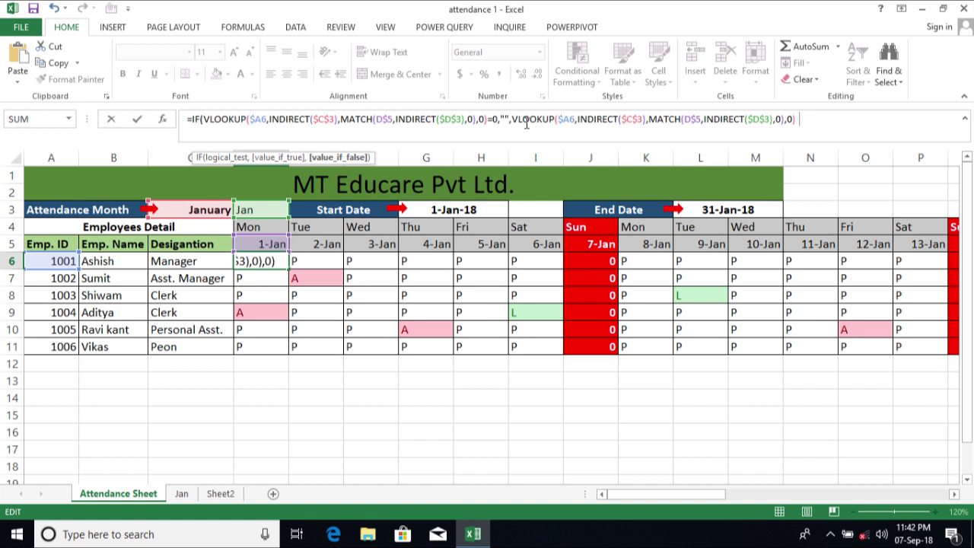
pyautogui.press('Return')
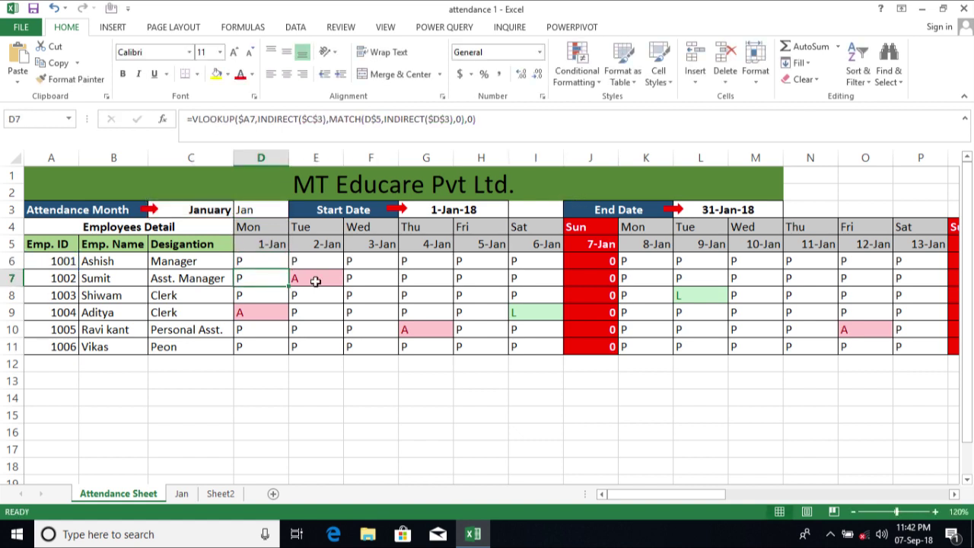
# Step: Copy D6's IF formula across row 6 to 31-Jan and down through row 11
pyautogui.click(261, 261)
pyautogui.moveTo(288, 269)
pyautogui.mouseDown()
pyautogui.moveTo(920, 266)
pyautogui.moveTo(928, 319)
pyautogui.mouseUp()
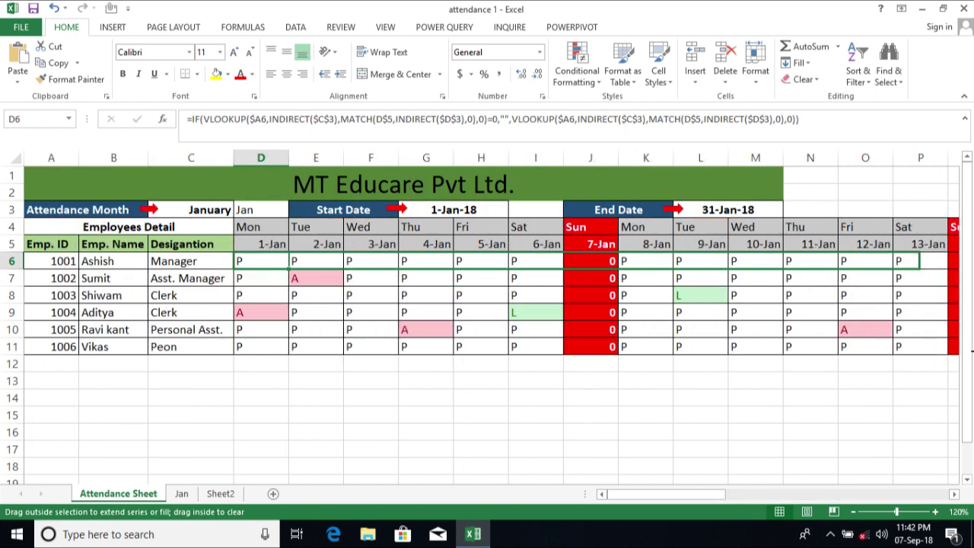
pyautogui.moveTo(928, 320); pyautogui.dragTo(913, 288)
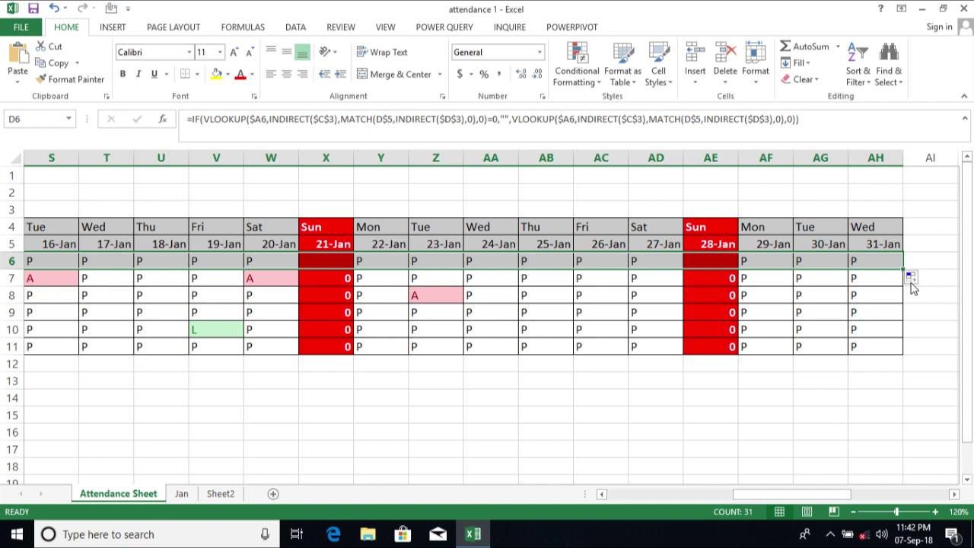
pyautogui.doubleClick(904, 270)
pyautogui.click(725, 315)
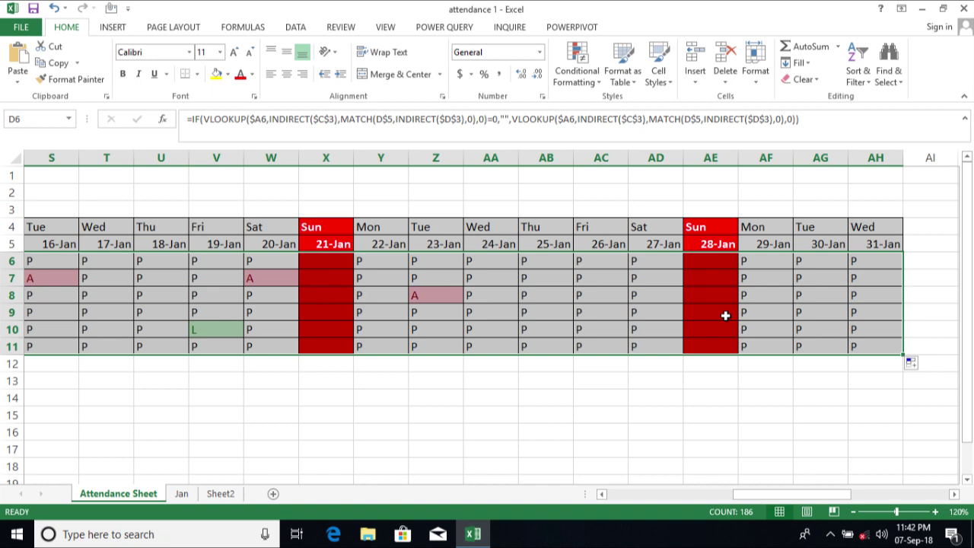
pyautogui.click(725, 315)
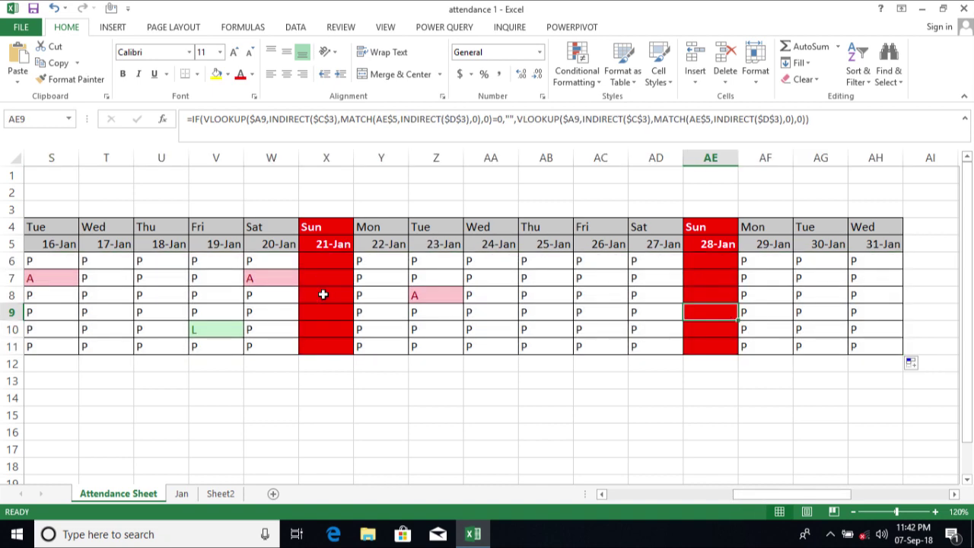
pyautogui.click(626, 496)
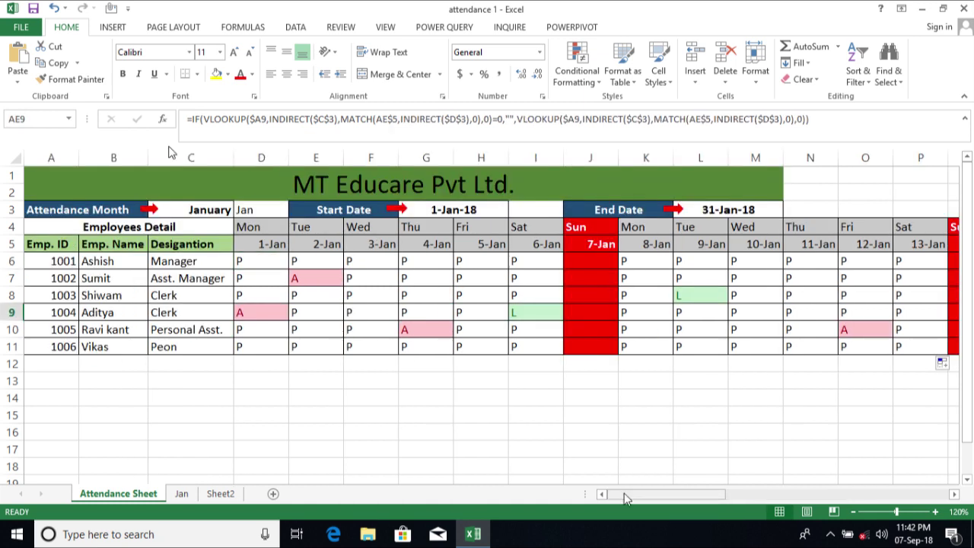
pyautogui.hotkey('ctrl', 'Home')
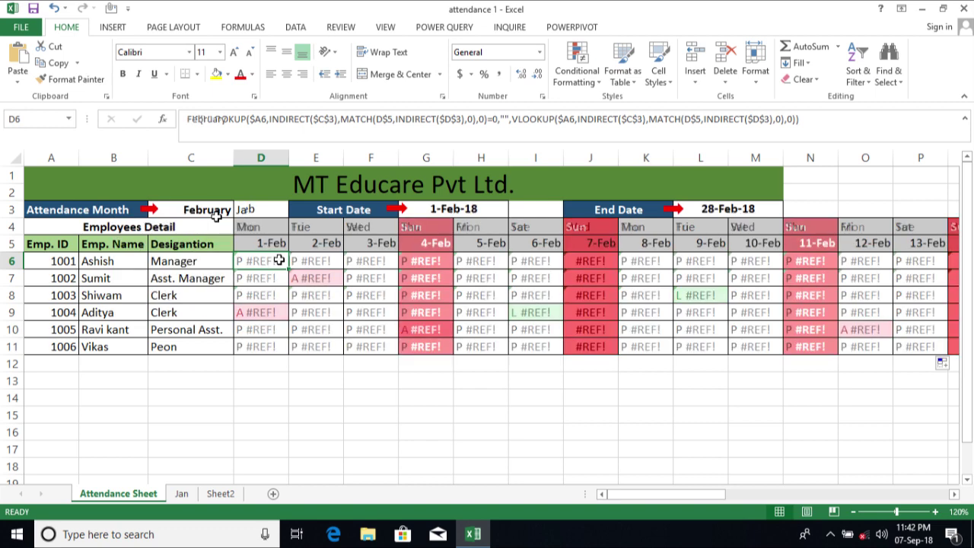
# Step: With February selected in C3, wrap D6's formula in IFERROR returning a blank
pyautogui.click(217, 215)
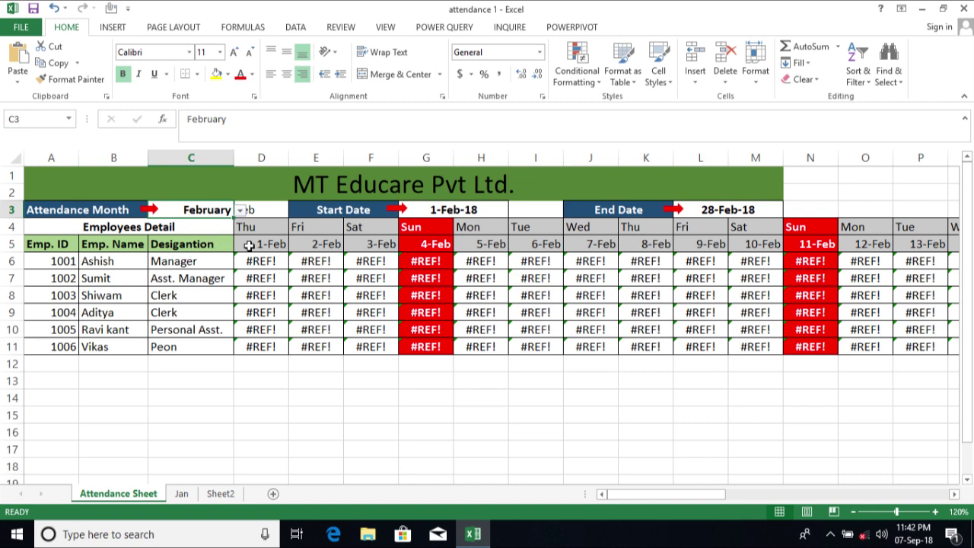
pyautogui.click(249, 251)
pyautogui.press('Up')
pyautogui.press('Up')
pyautogui.press('Up')
pyautogui.press('Left')
pyautogui.press('Right')
pyautogui.press('Down')
pyautogui.press('Down')
pyautogui.press('Down')
pyautogui.press('F2')
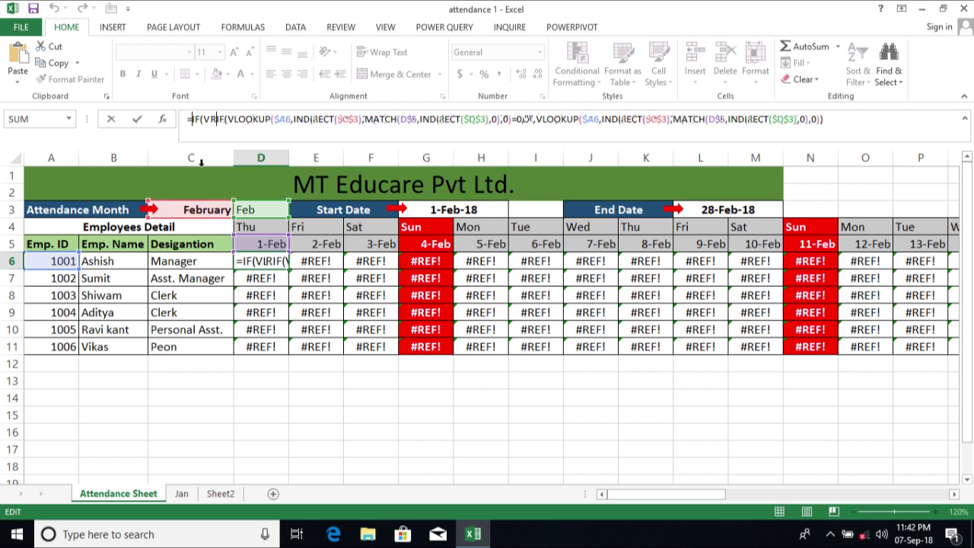
pyautogui.write('IFERROR')
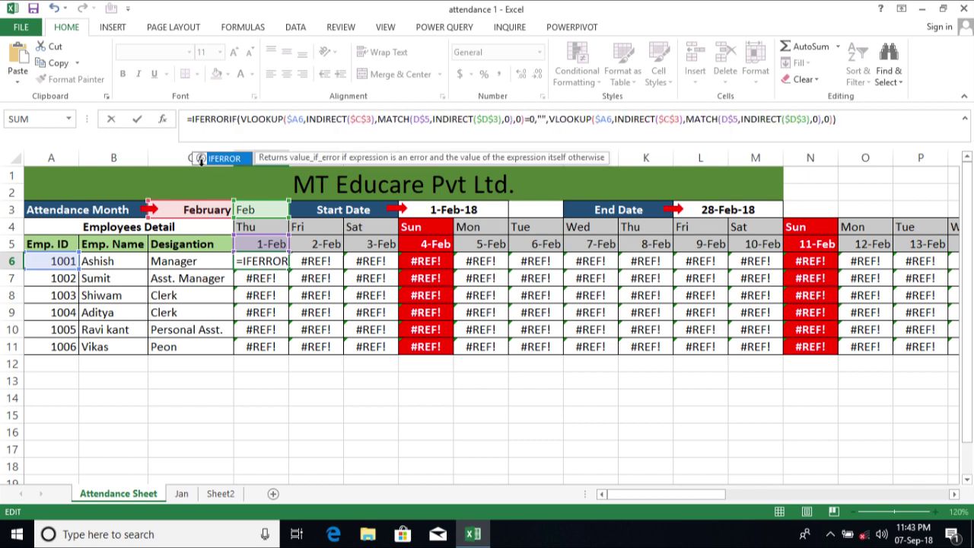
pyautogui.doubleClick(200, 159)
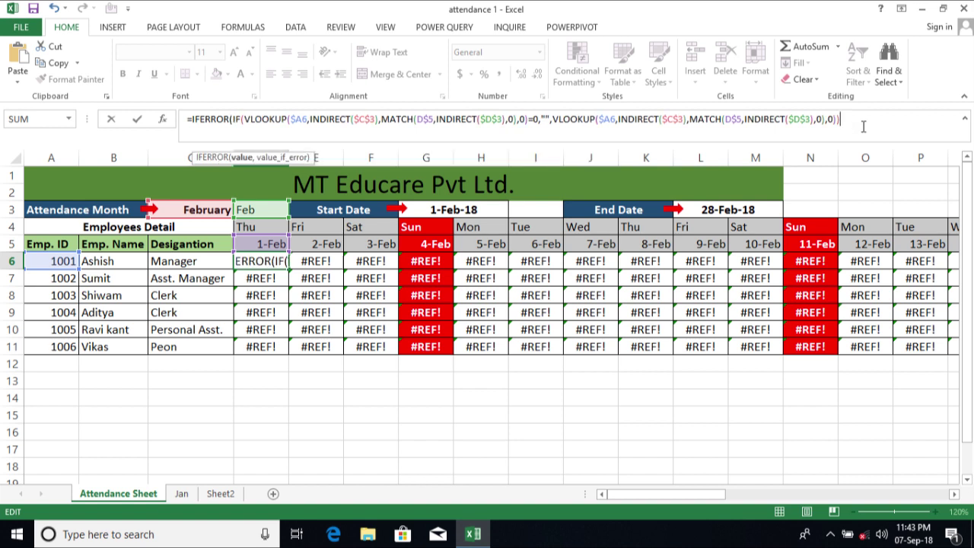
pyautogui.write(',')
pyautogui.press('BackSpace')
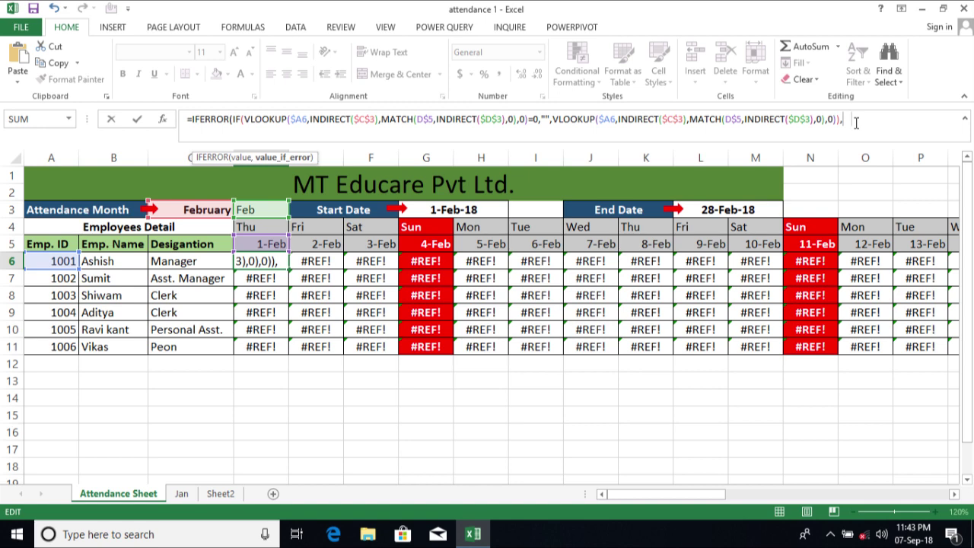
pyautogui.press('Return')
# Step: Fill the IFERROR formula across row 6 and down through row 11
pyautogui.click(281, 264)
pyautogui.moveTo(288, 269); pyautogui.dragTo(973, 344)
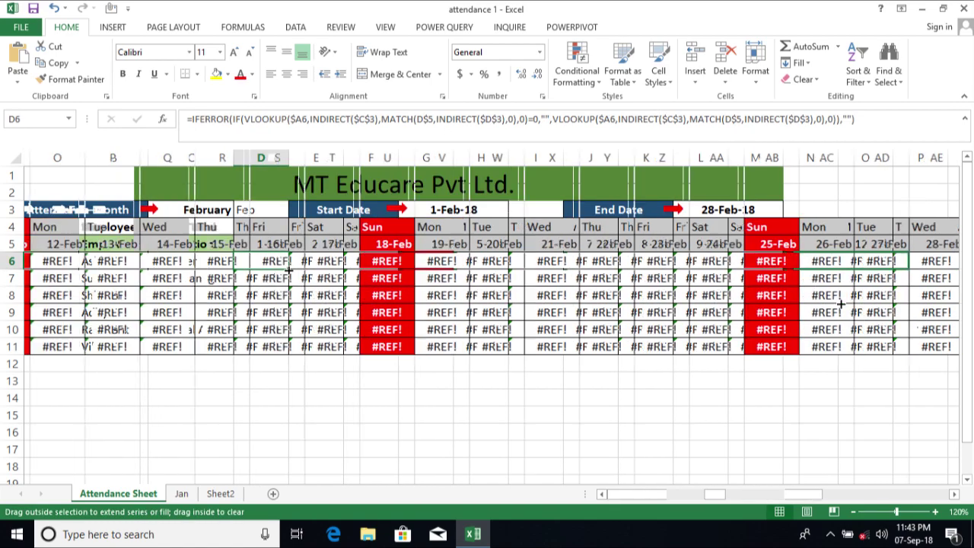
pyautogui.moveTo(650, 301); pyautogui.dragTo(528, 313)
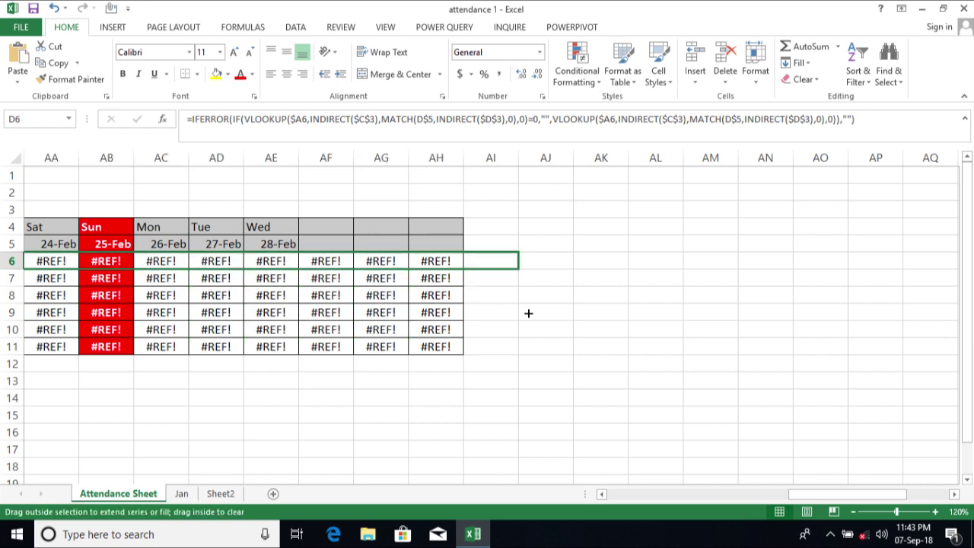
pyautogui.moveTo(528, 313); pyautogui.dragTo(270, 318)
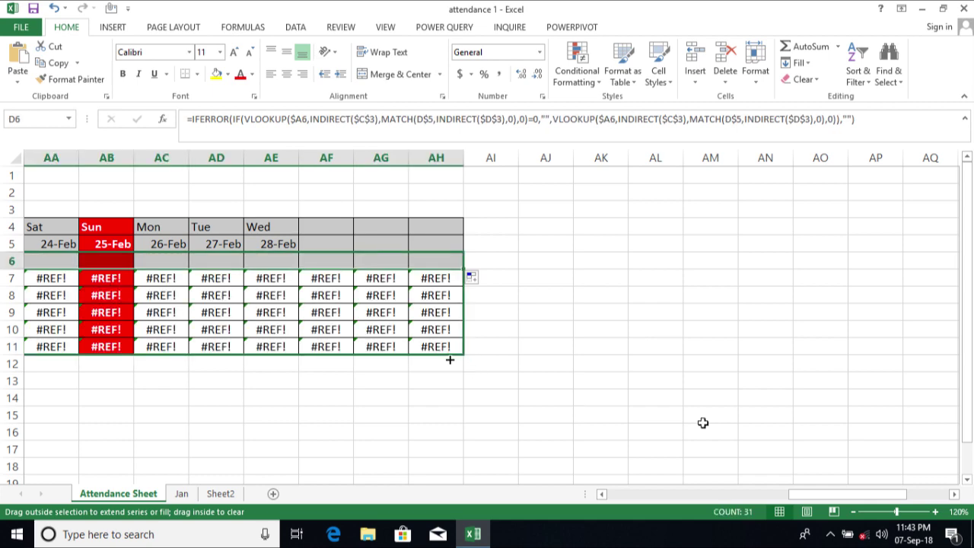
pyautogui.click(272, 346)
pyautogui.moveTo(824, 493); pyautogui.dragTo(825, 493)
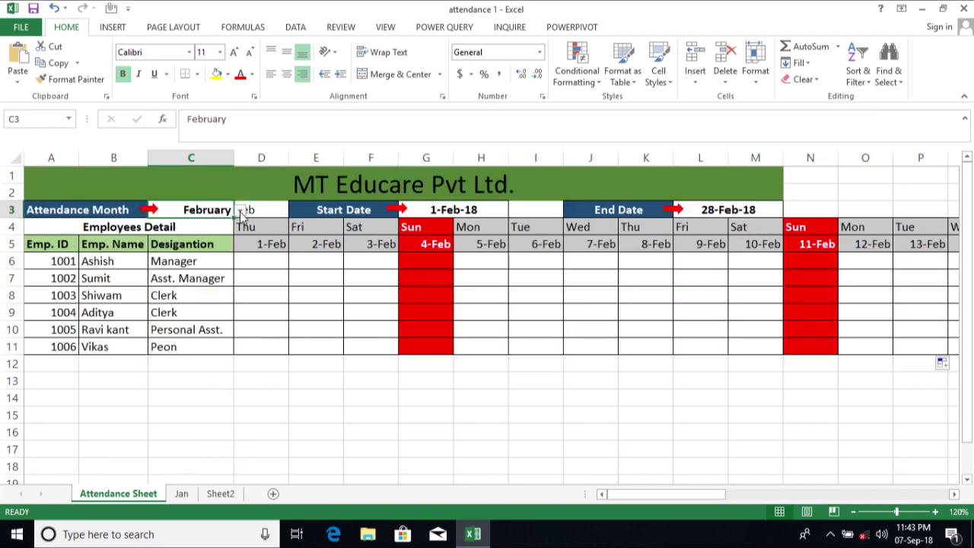
# Step: Switch the C3 month dropdown to September and reopen the month list
pyautogui.click(240, 210)
pyautogui.click(241, 210)
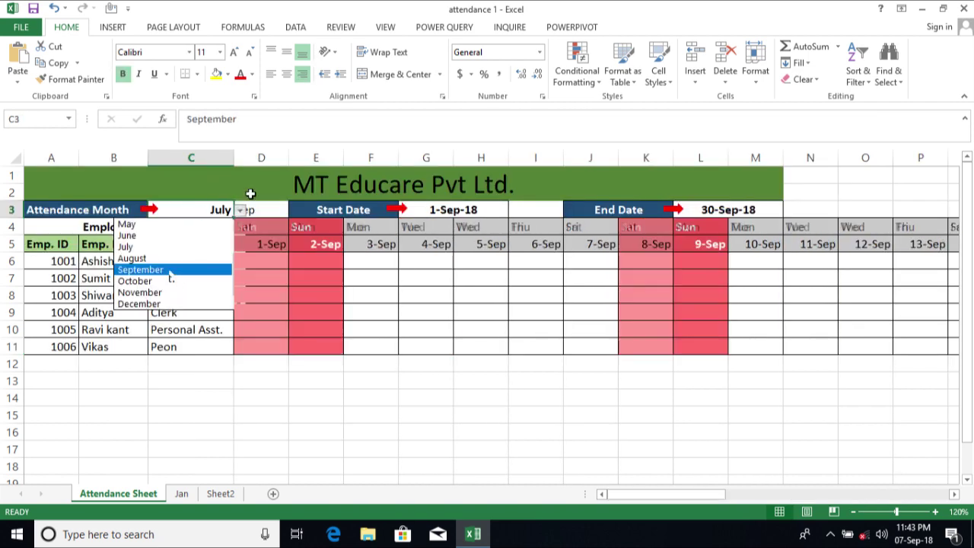
pyautogui.click(174, 269)
pyautogui.click(240, 211)
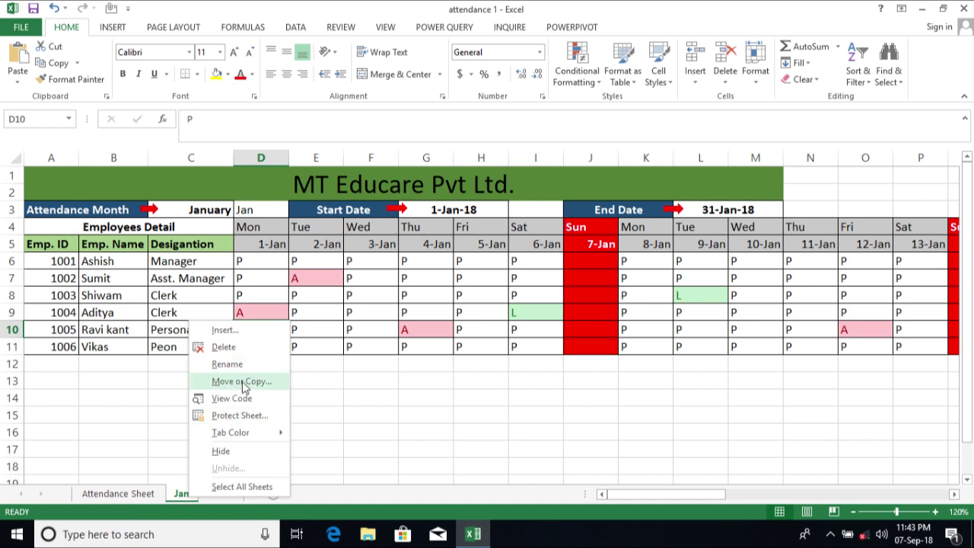
# Step: Create a copy of the Jan sheet placed before Sheet2
pyautogui.click(243, 388)
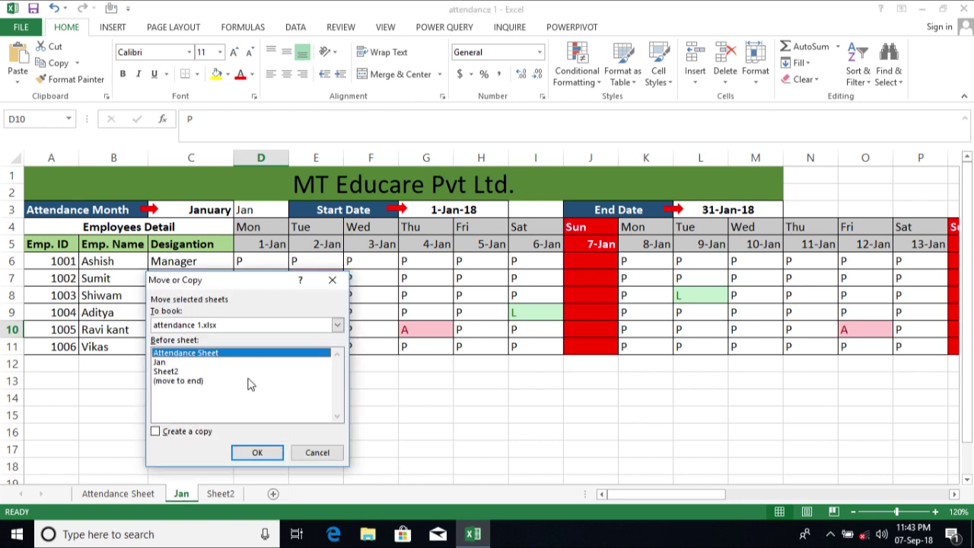
pyautogui.click(171, 371)
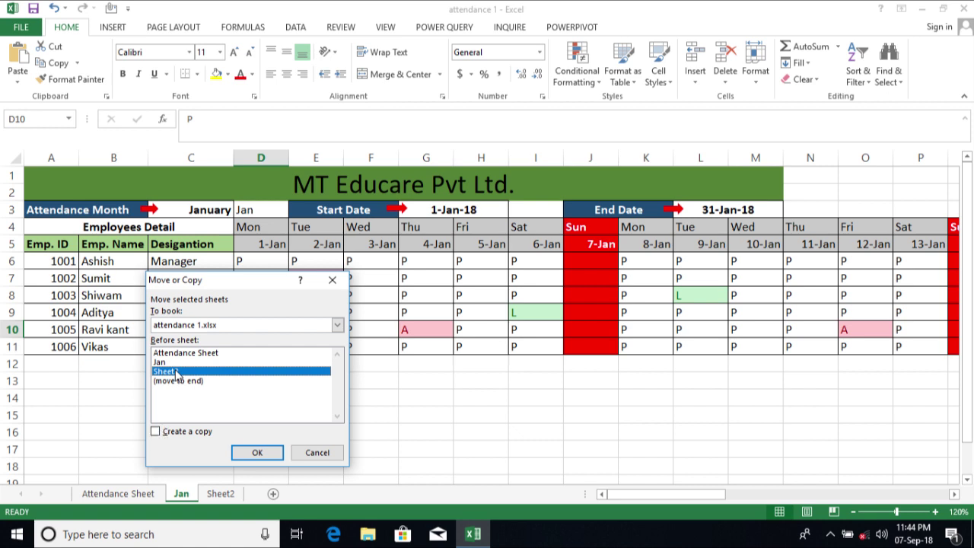
pyautogui.click(187, 432)
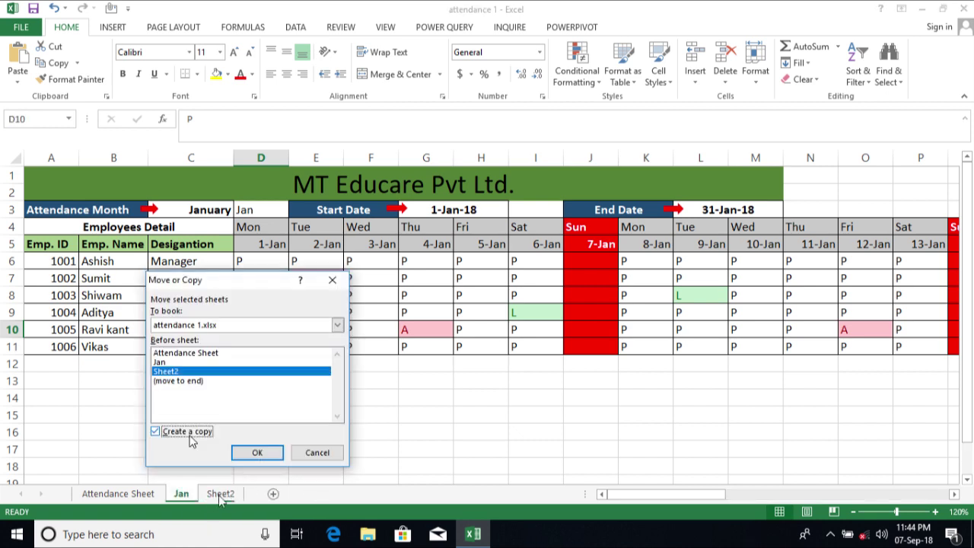
pyautogui.press('Return')
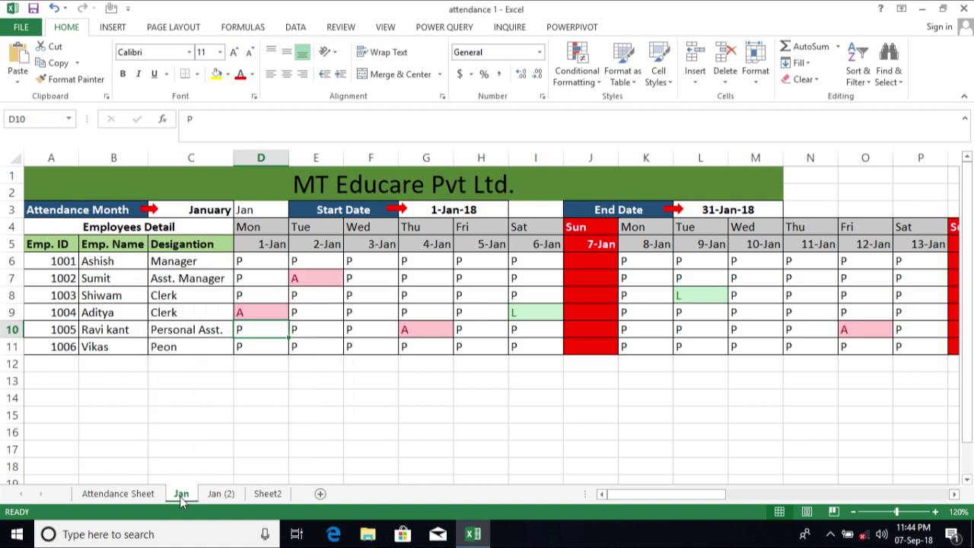
# Step: Rename the copied Jan (2) sheet to FEB
pyautogui.moveTo(220, 495); pyautogui.dragTo(187, 492)
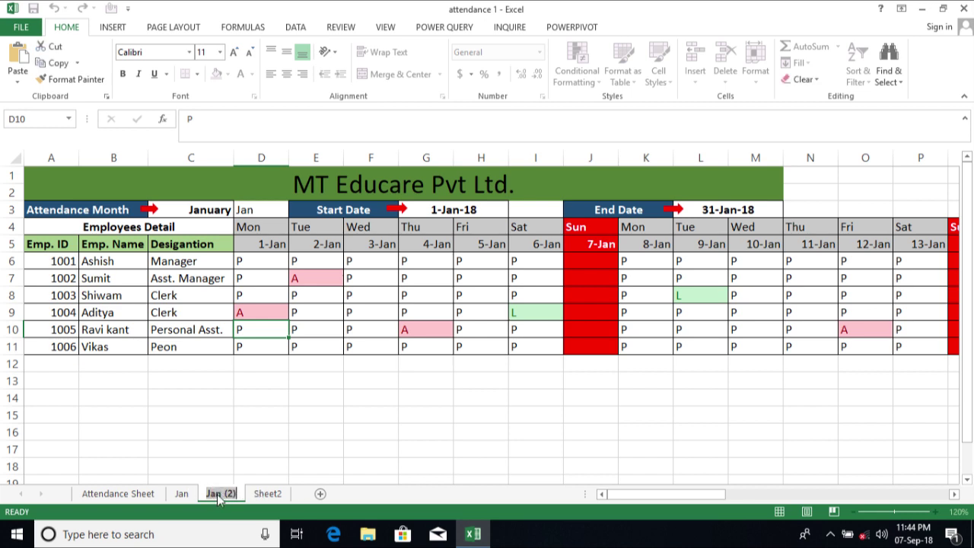
pyautogui.write('FEB')
pyautogui.press('Return')
# Step: Set the FEB sheet's month in C3 to February
pyautogui.click(199, 210)
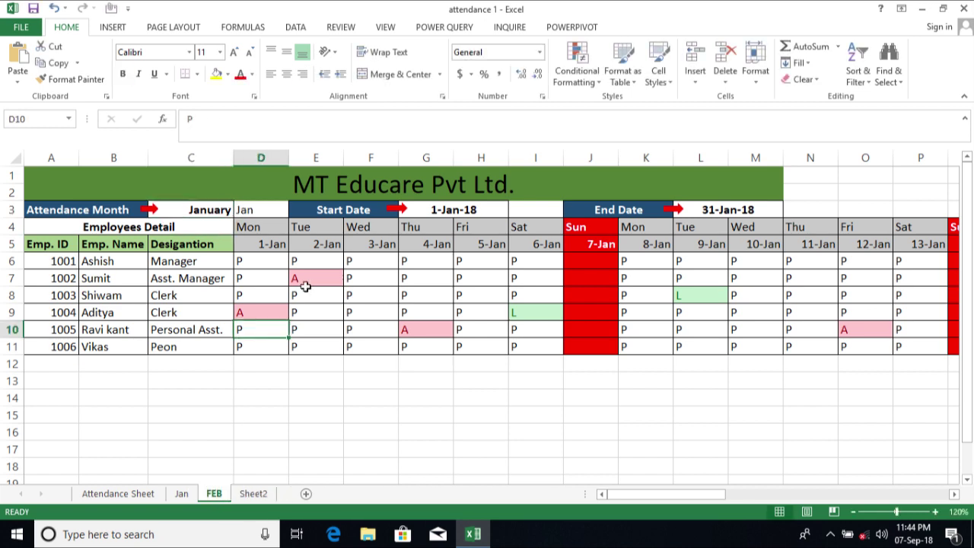
pyautogui.click(241, 210)
pyautogui.click(169, 236)
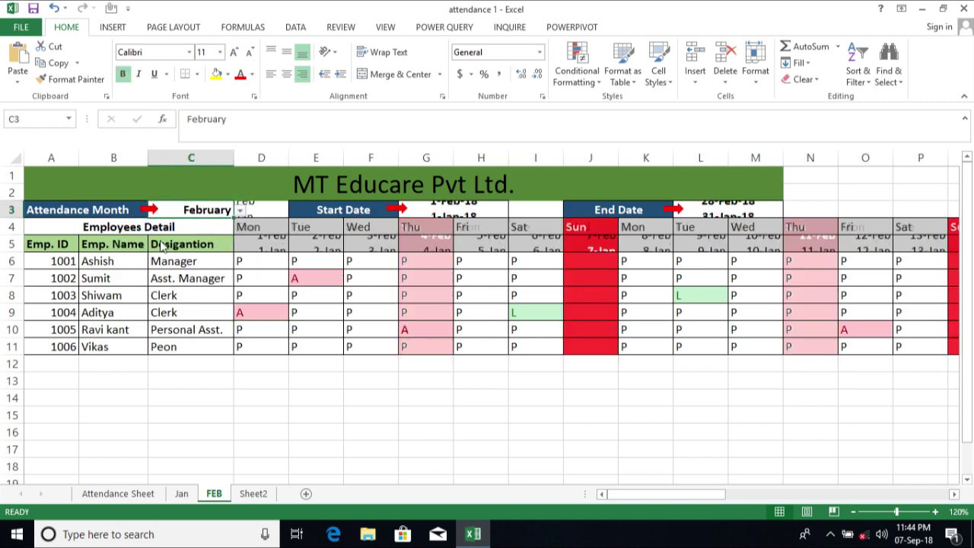
# Step: Delete the copied January attendance marks from the employee grid
pyautogui.moveTo(244, 261); pyautogui.dragTo(704, 349)
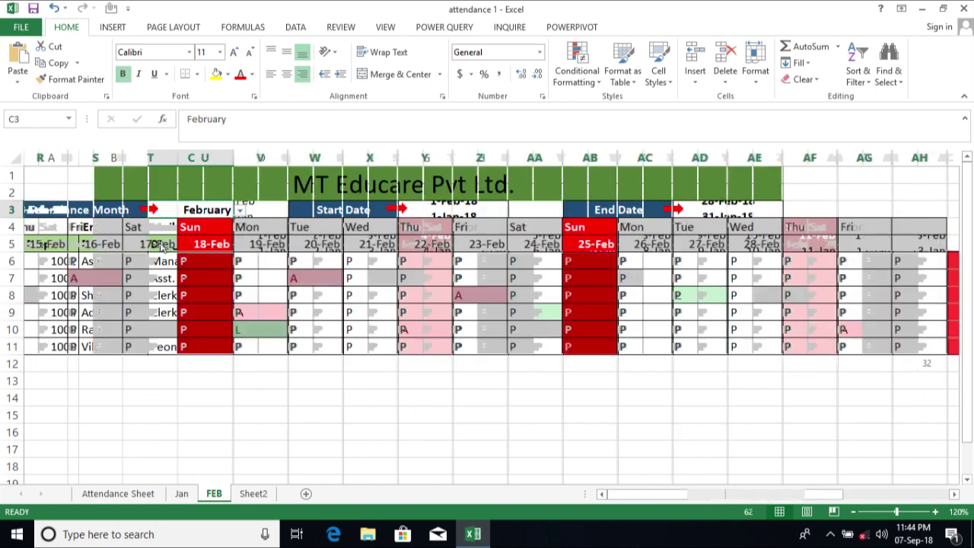
pyautogui.moveTo(911, 334); pyautogui.dragTo(910, 333)
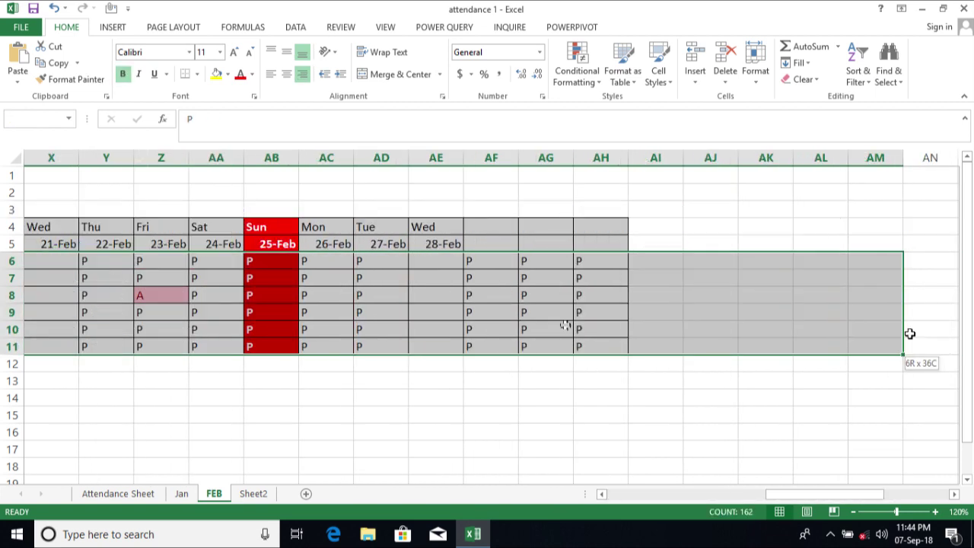
pyautogui.press('Delete')
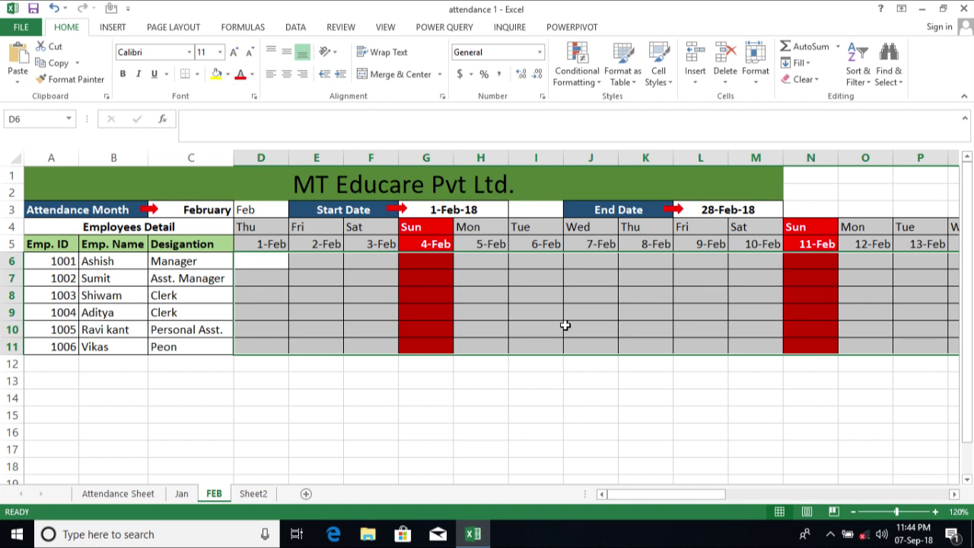
# Step: Enter February P marks starting in cell D6 and move along the row
pyautogui.click(264, 261)
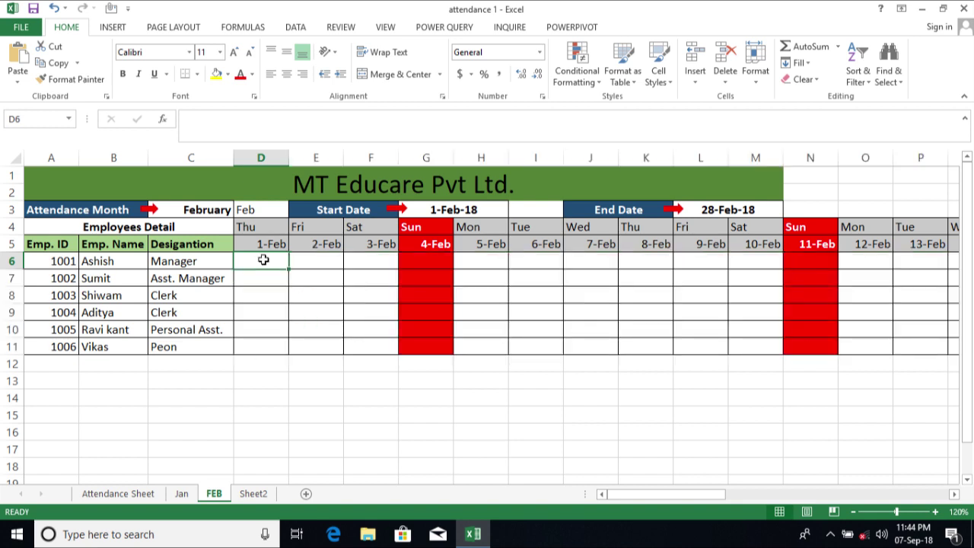
pyautogui.write('P')
pyautogui.press('Return')
pyautogui.write('P')
pyautogui.press('Return')
pyautogui.write('P')
pyautogui.press('Return')
pyautogui.write('P')
pyautogui.press('Escape')
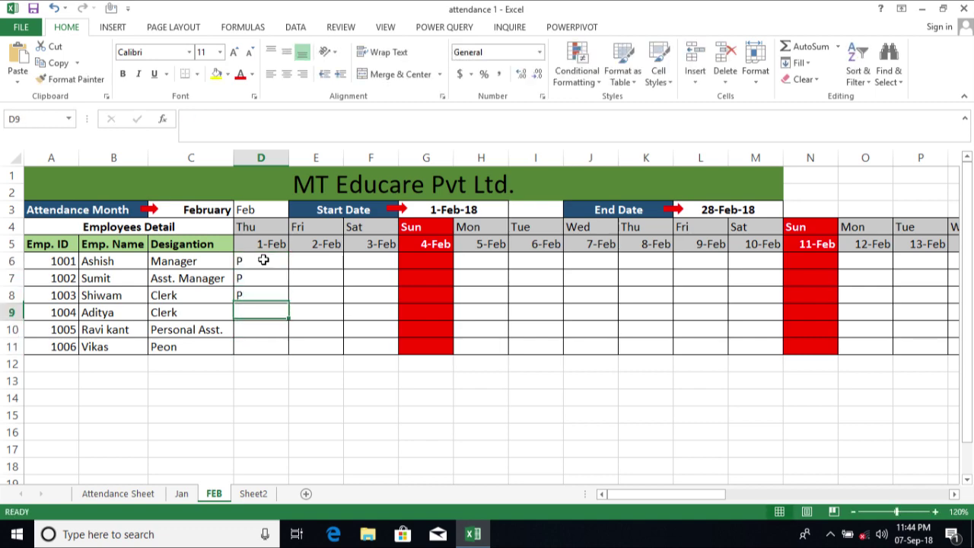
pyautogui.press('Right')
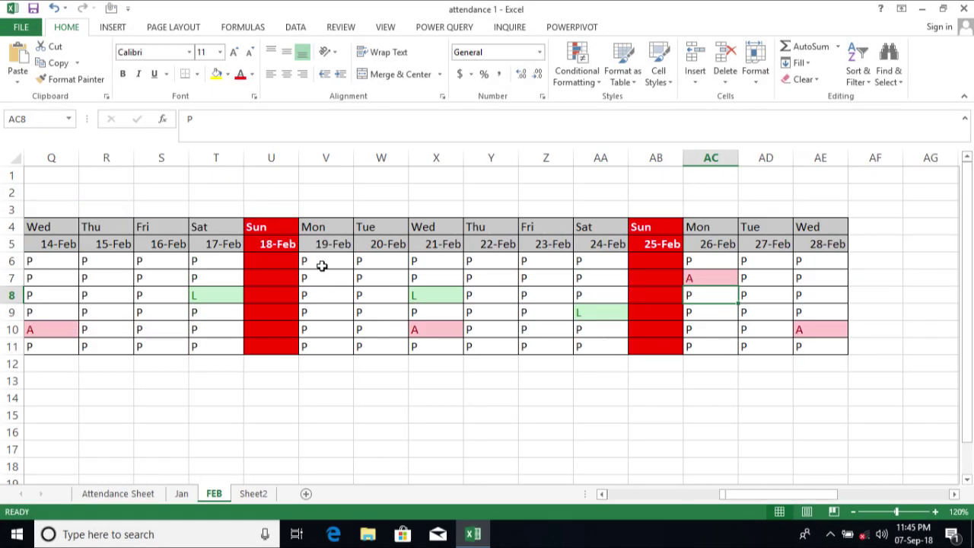
pyautogui.press('Home')
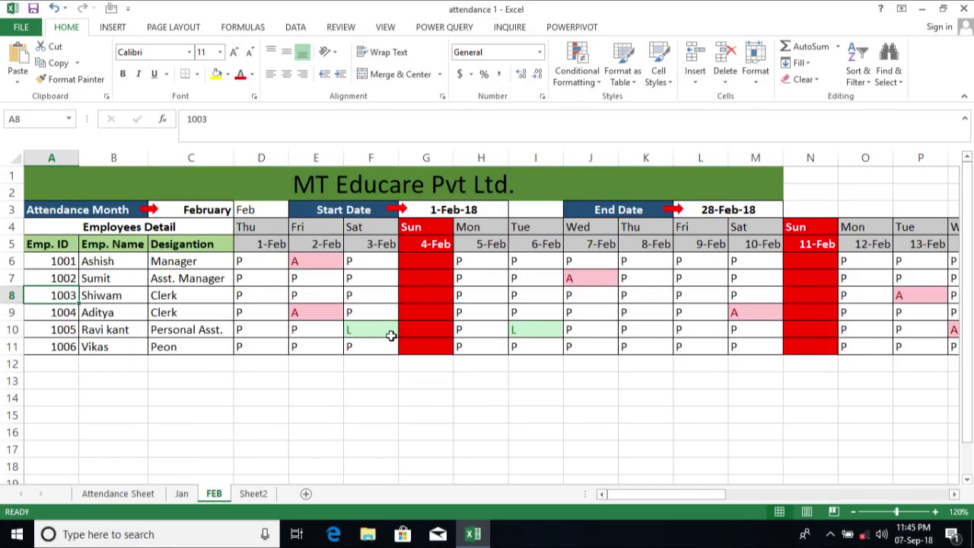
# Step: Name the attendance table A5:AE11 FEBRUARY via the Name Box
pyautogui.moveTo(53, 243); pyautogui.dragTo(358, 322)
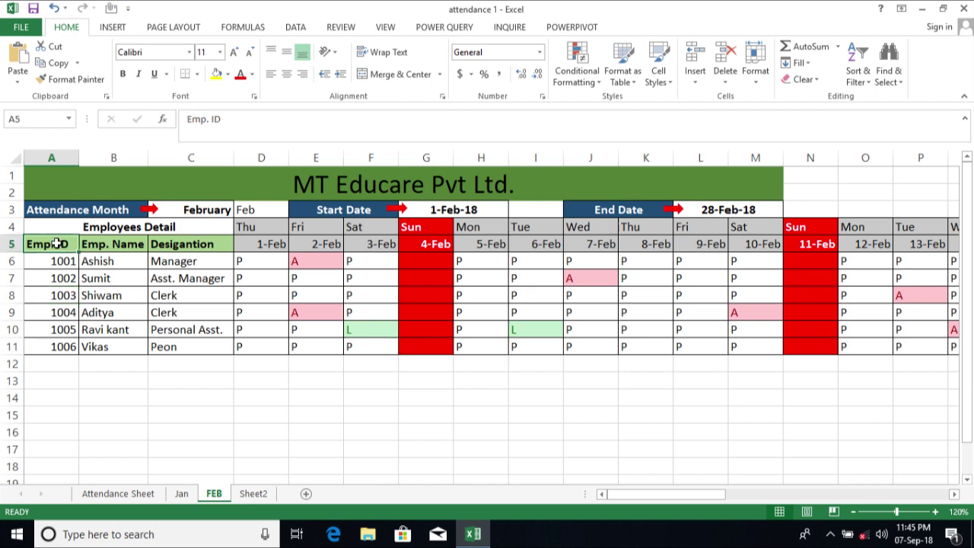
pyautogui.click(56, 243)
pyautogui.moveTo(55, 244)
pyautogui.mouseDown()
pyautogui.moveTo(970, 344)
pyautogui.moveTo(572, 351)
pyautogui.mouseUp()
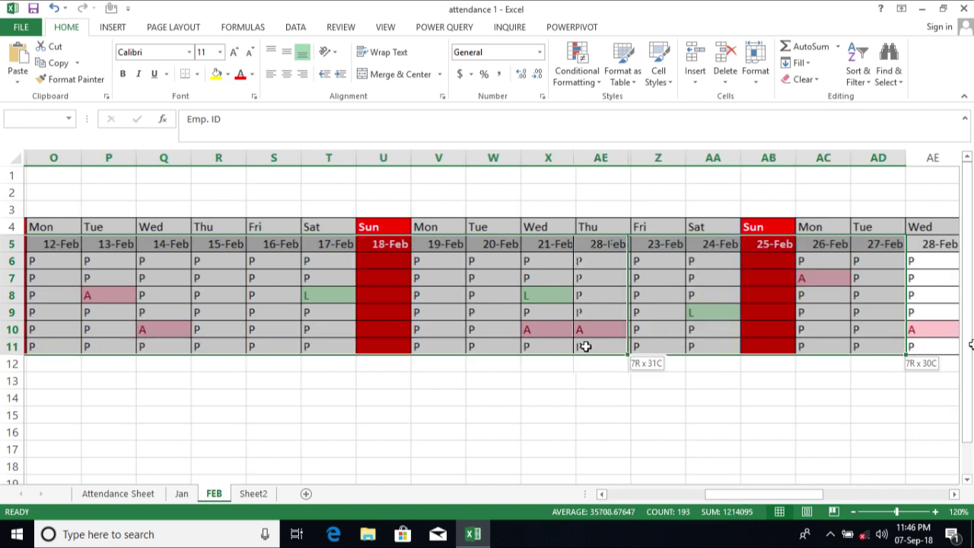
pyautogui.moveTo(573, 350); pyautogui.dragTo(613, 327)
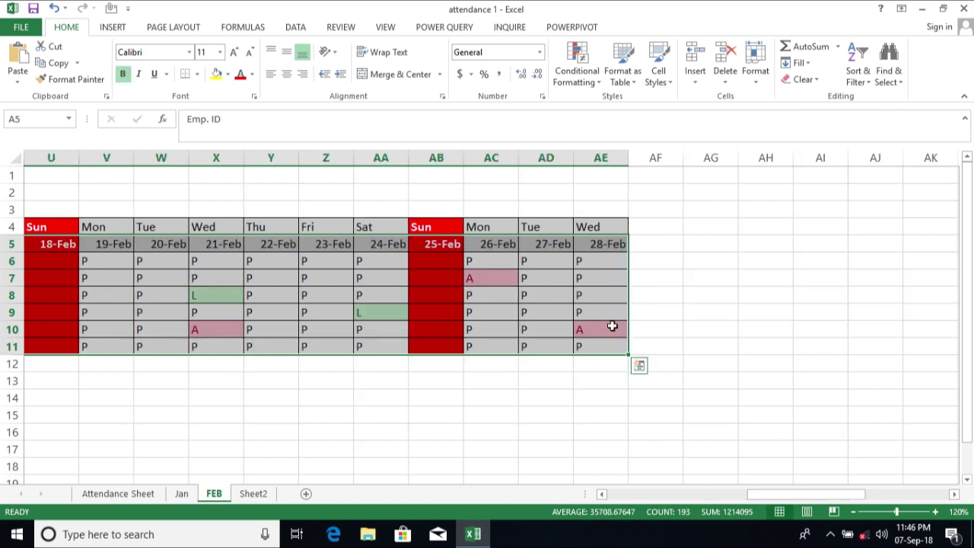
pyautogui.click(32, 114)
pyautogui.write('A')
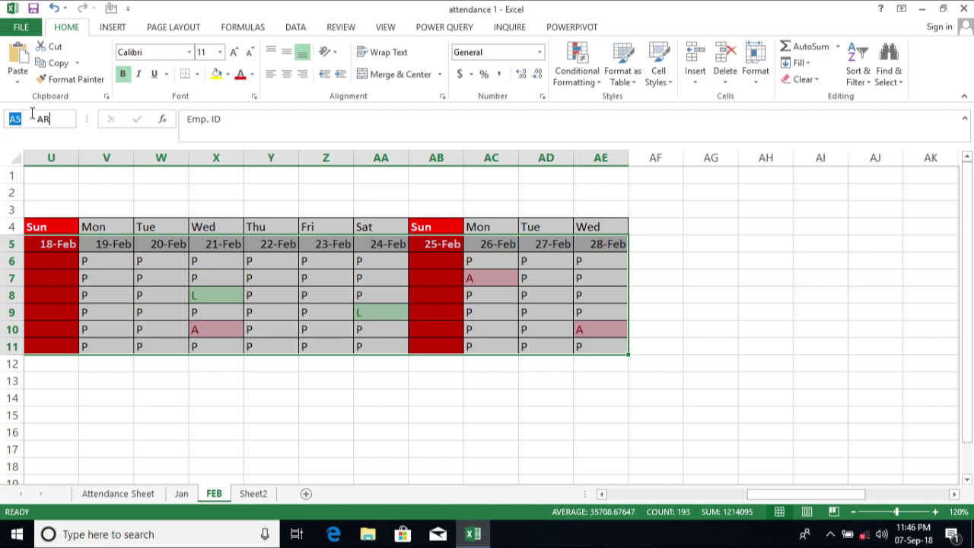
pyautogui.write('FEBRUARY')
pyautogui.press('Return')
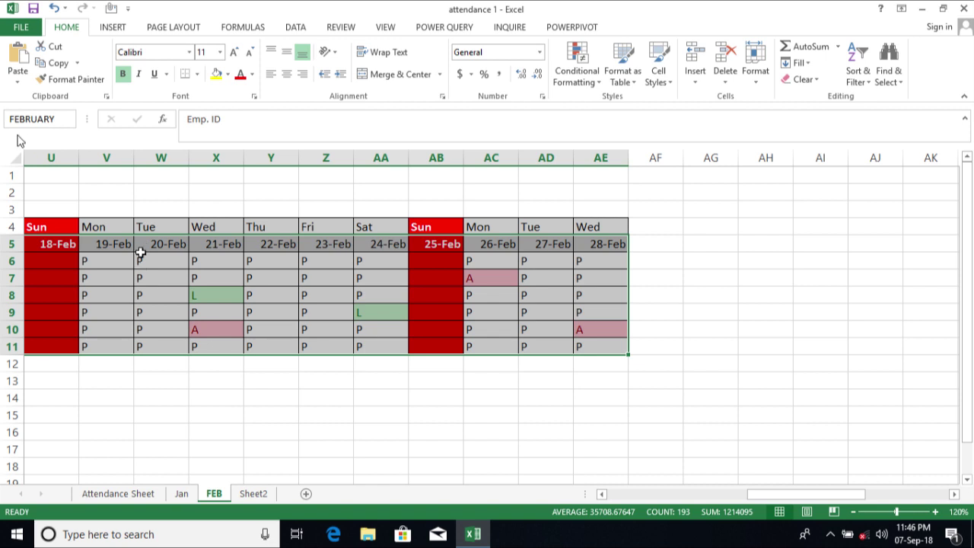
pyautogui.click(60, 126)
pyautogui.press('Return')
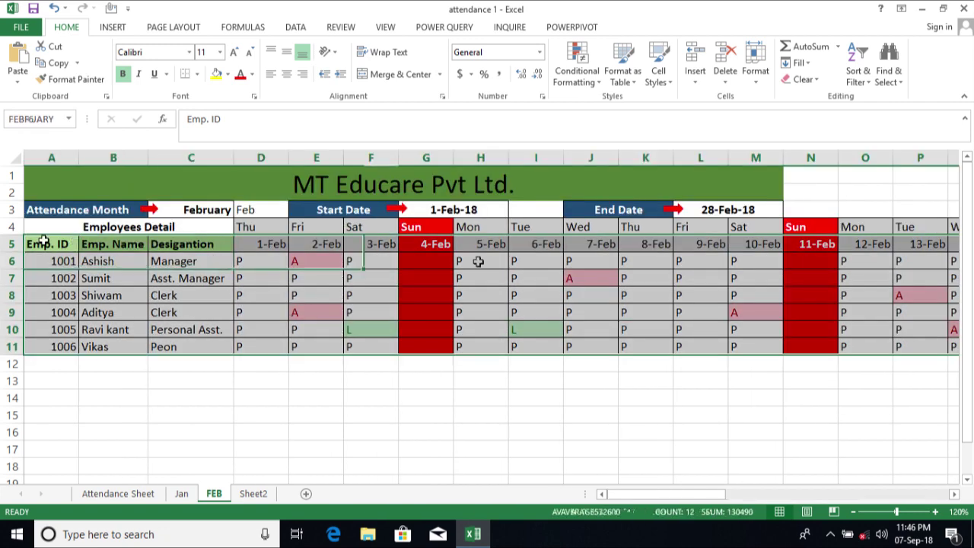
# Step: Name the date header row A5:AE5 FEB
pyautogui.moveTo(44, 241); pyautogui.dragTo(844, 242)
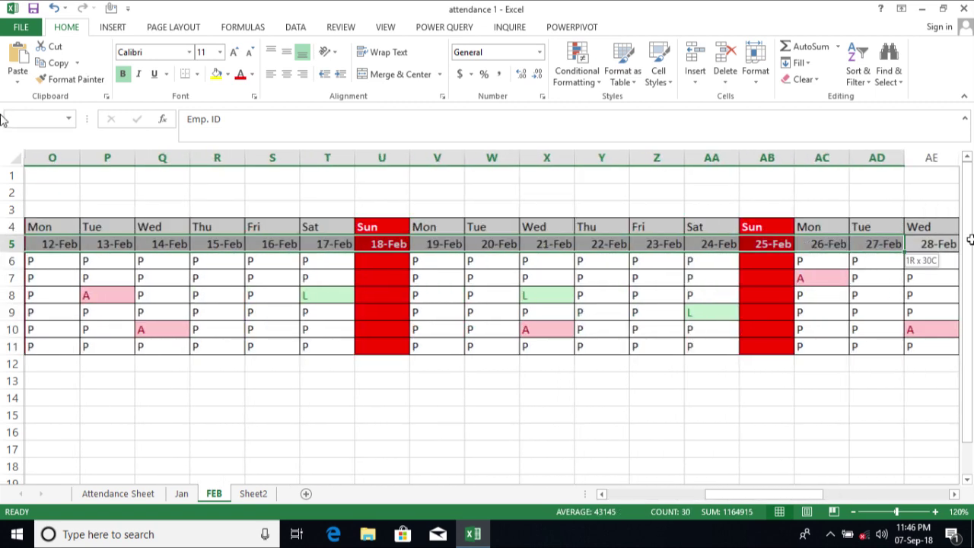
pyautogui.hotkey('shift', 'Right')
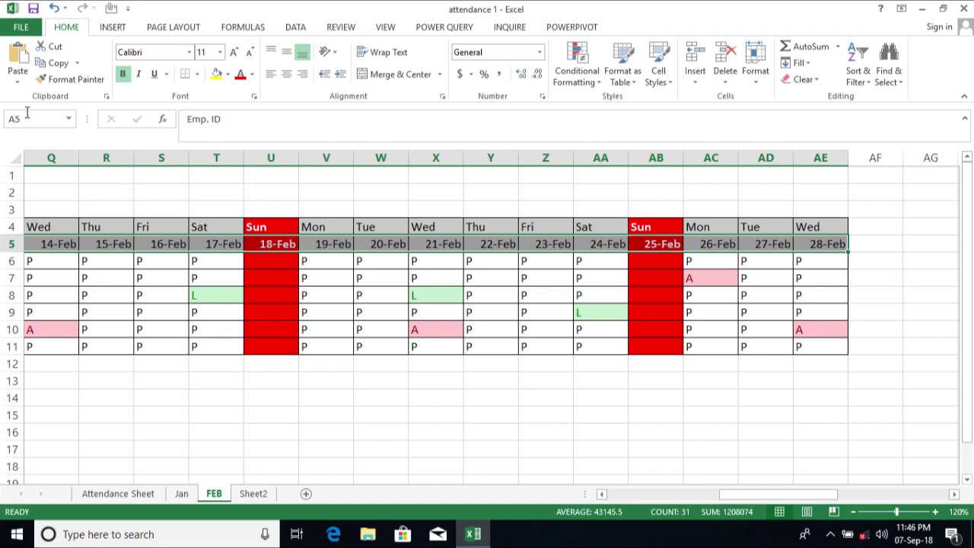
pyautogui.click(27, 119)
pyautogui.write('FEB')
pyautogui.press('Return')
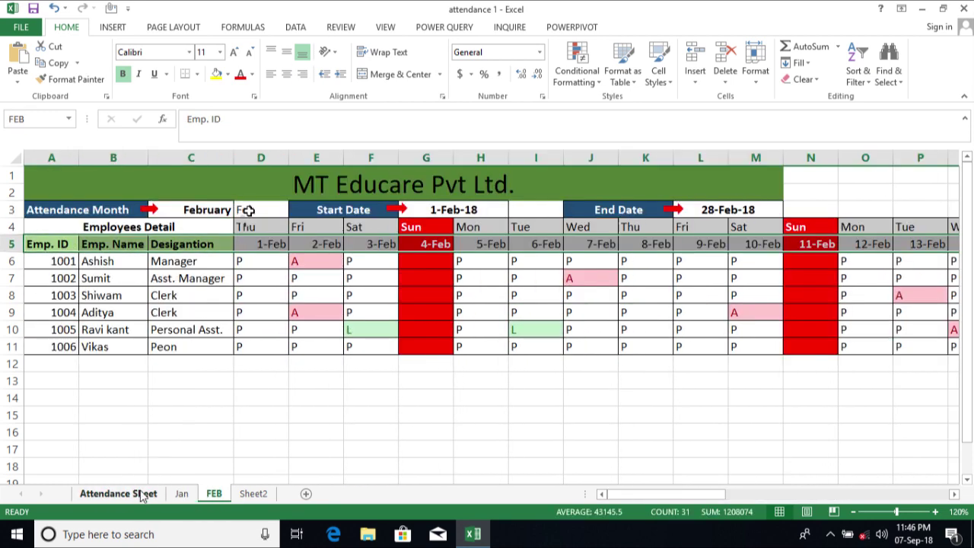
# Step: On the Attendance Sheet, toggle the C3 month between January and February, ending on February
pyautogui.click(140, 495)
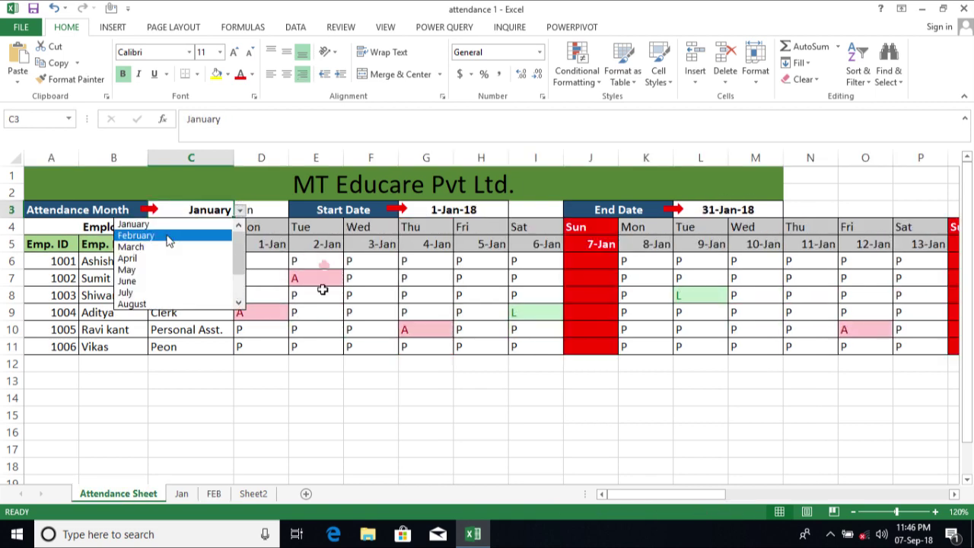
pyautogui.click(169, 237)
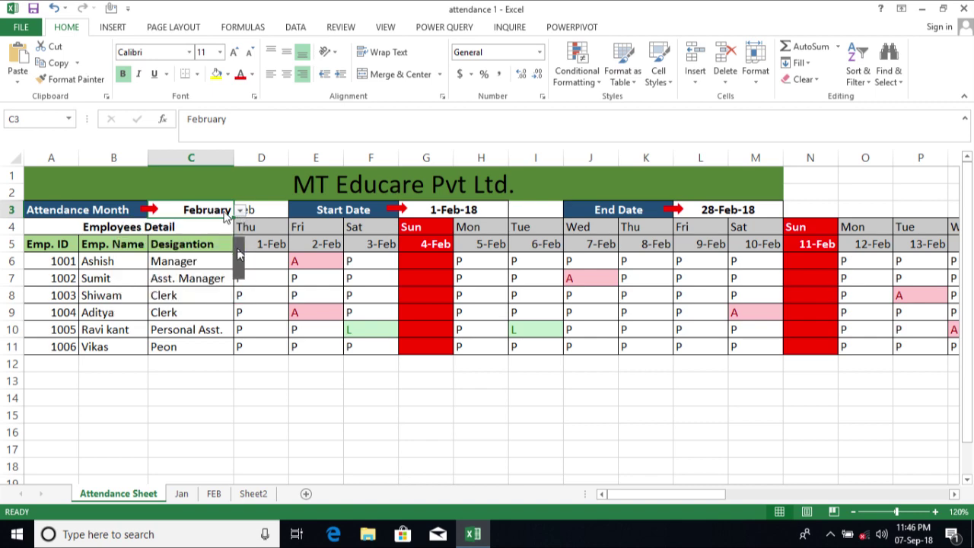
pyautogui.click(240, 210)
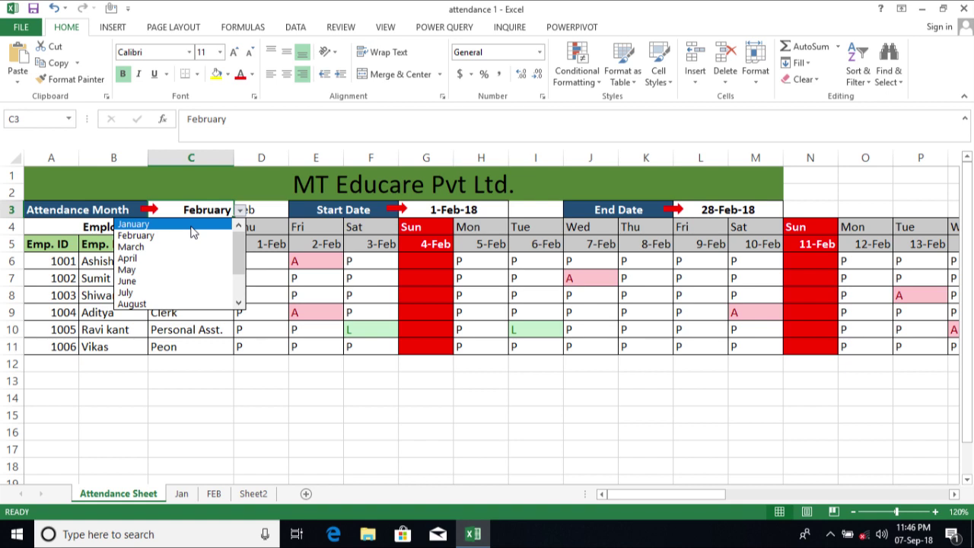
pyautogui.click(193, 225)
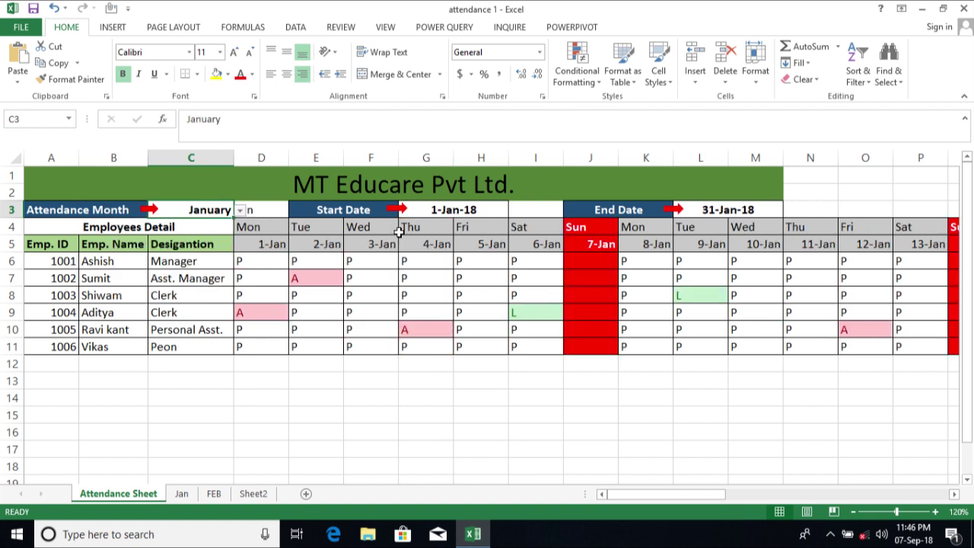
pyautogui.click(240, 214)
pyautogui.click(162, 242)
pyautogui.click(241, 215)
pyautogui.click(133, 224)
pyautogui.click(241, 215)
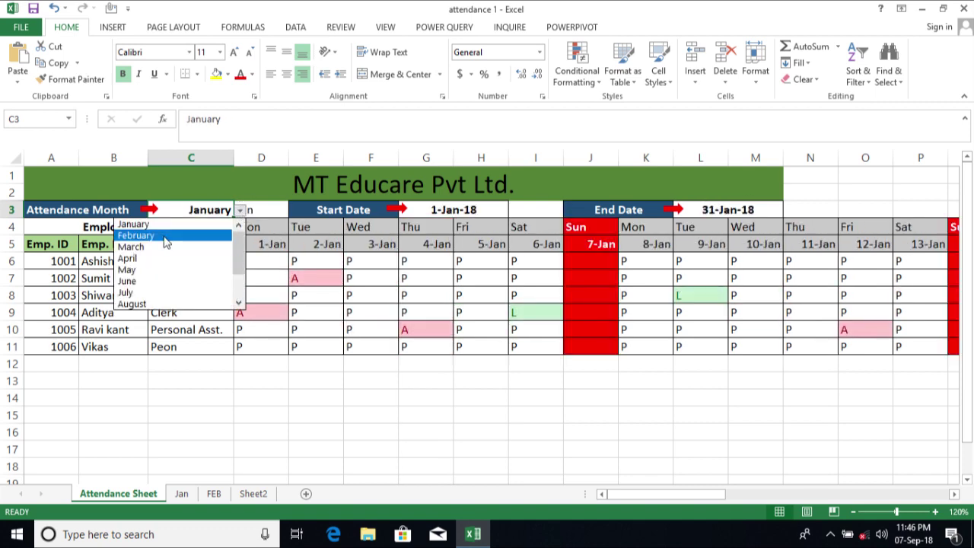
pyautogui.click(166, 242)
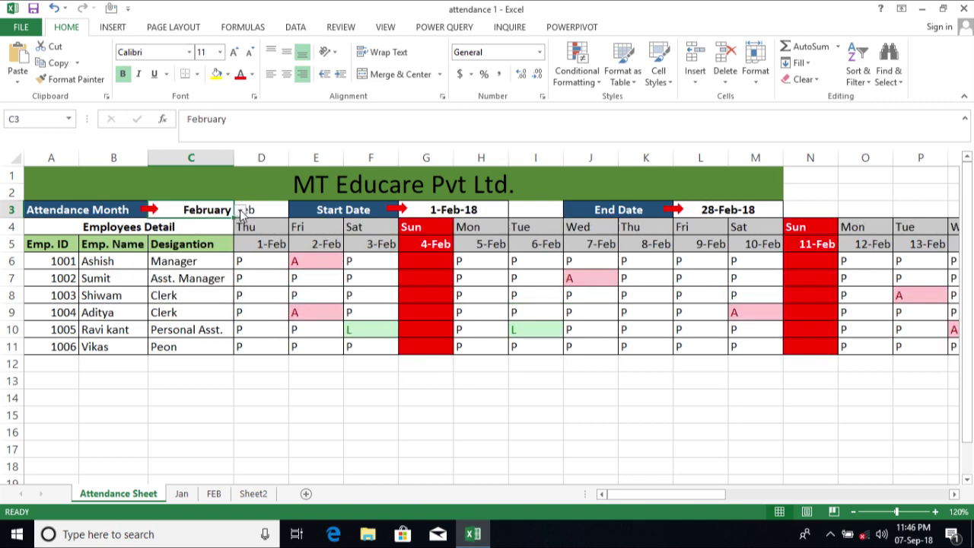